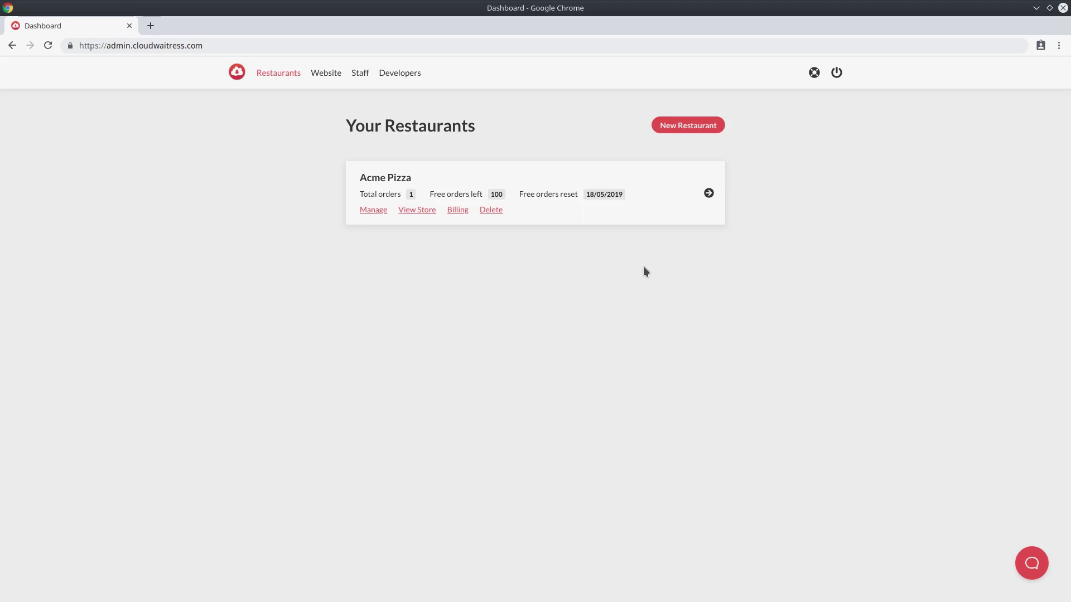
- Open the Acme Pizza storefront and view its Pickup, Delivery, Dine-In and Book Table service choices
click(425, 210)
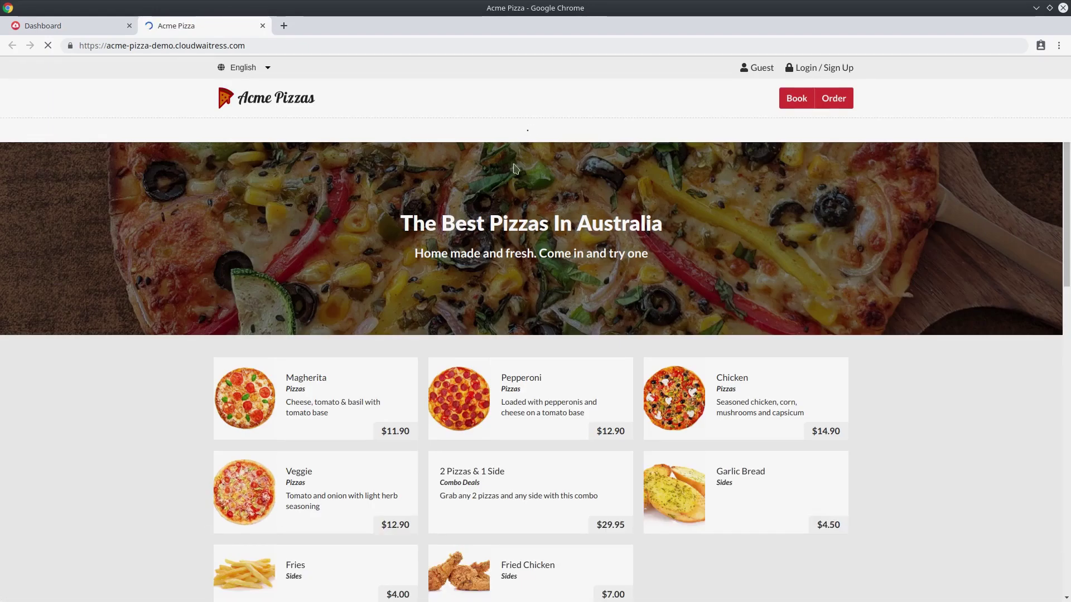
click(818, 102)
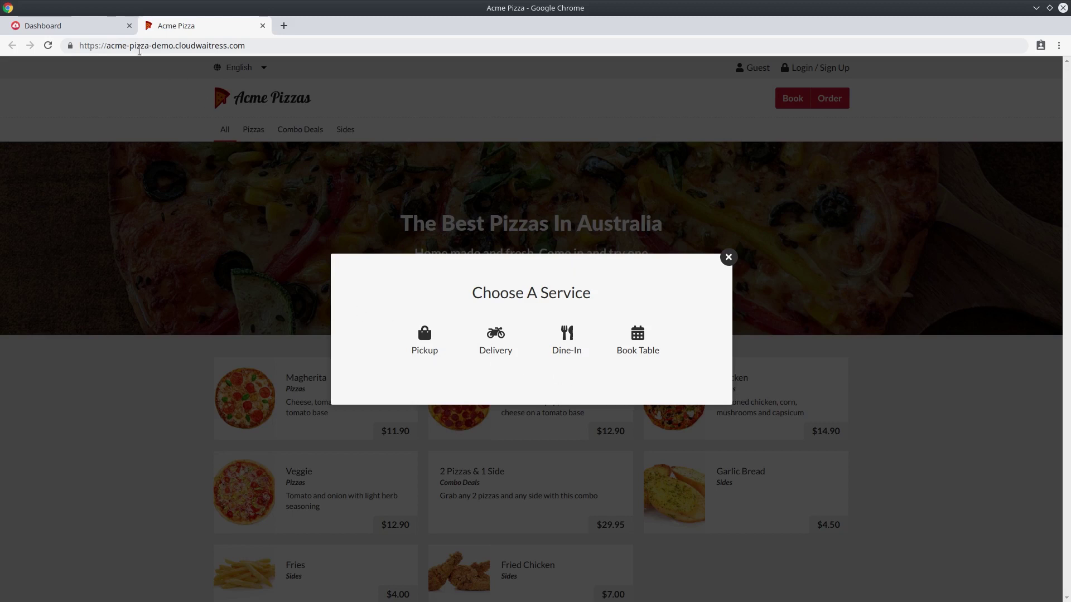
click(87, 29)
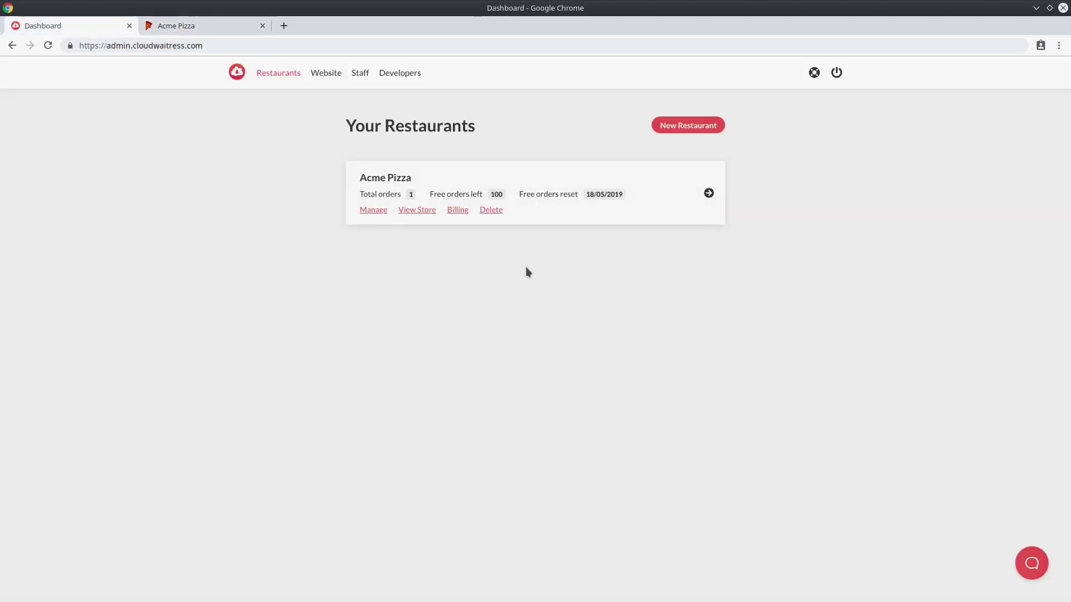
- Go to Acme Pizza's Settings and show the Services tab with Pickups, Deliveries, Dine-Ins and Table Bookings
drag(107, 47, 245, 50)
click(297, 187)
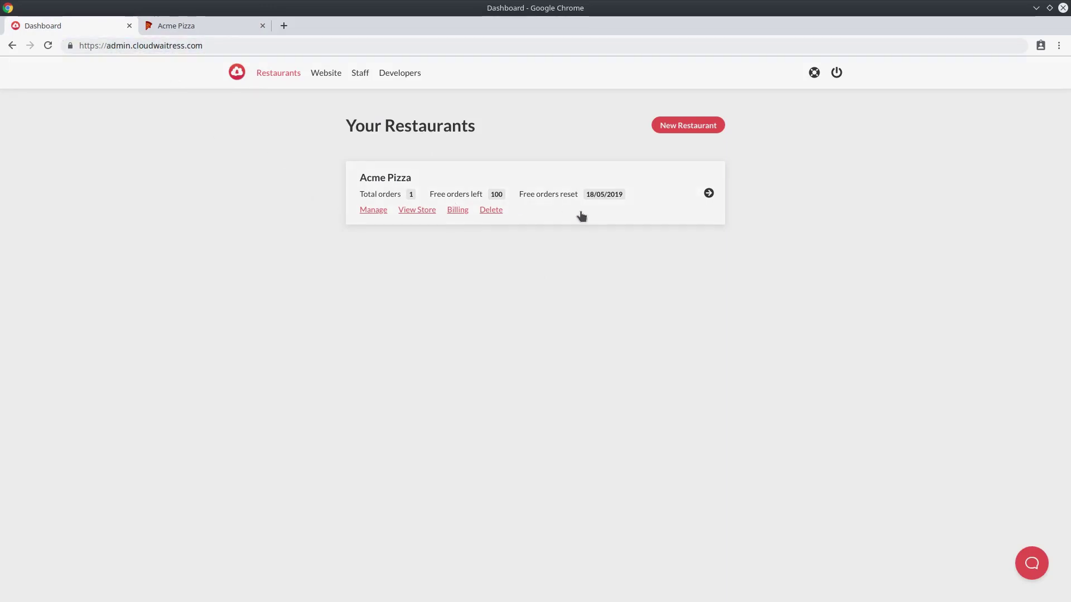
click(658, 210)
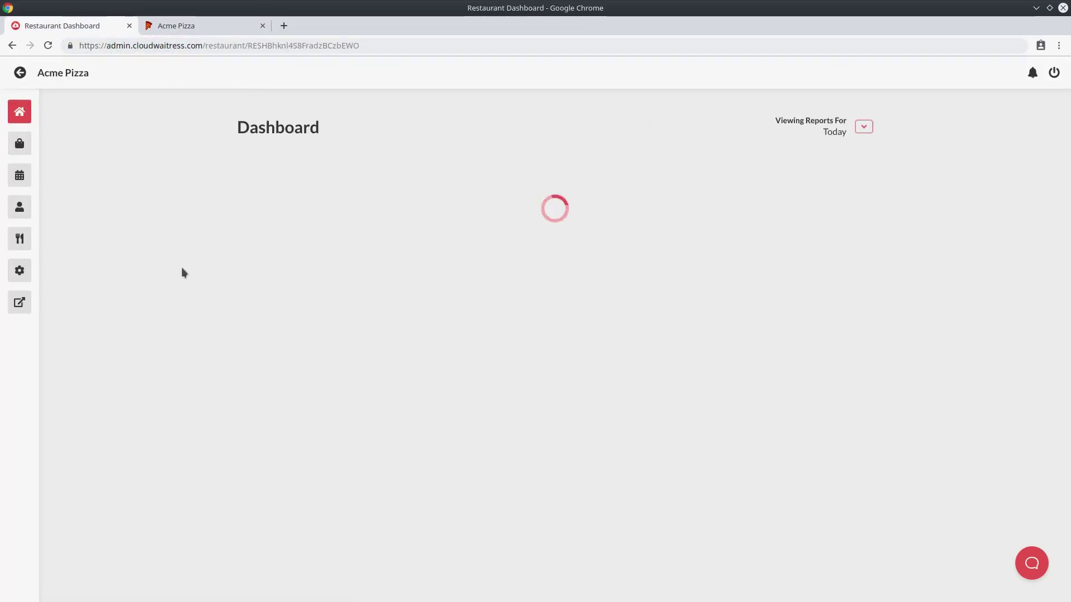
click(19, 271)
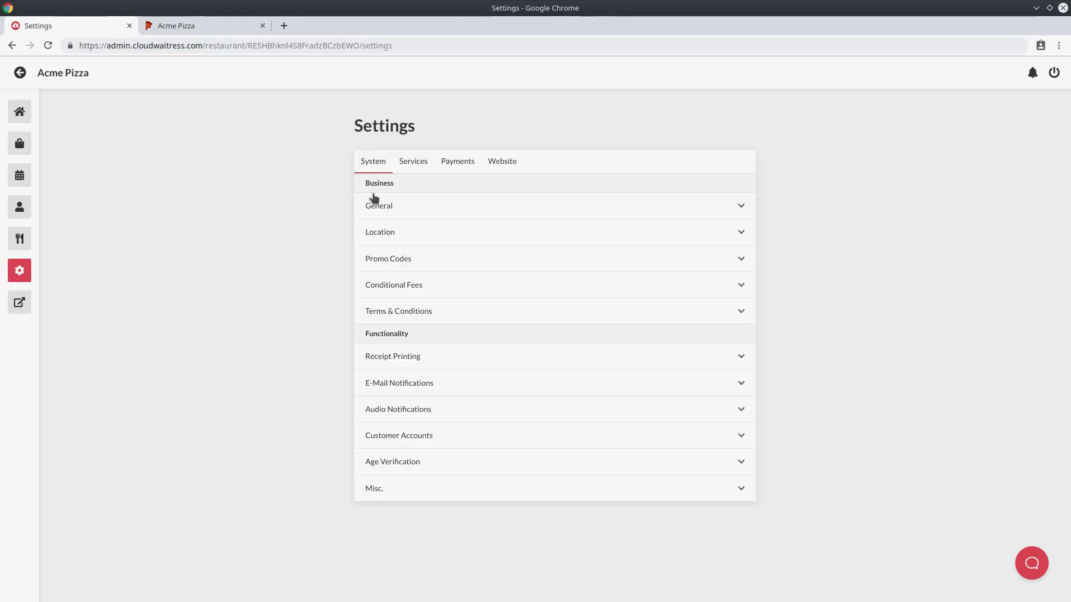
click(412, 168)
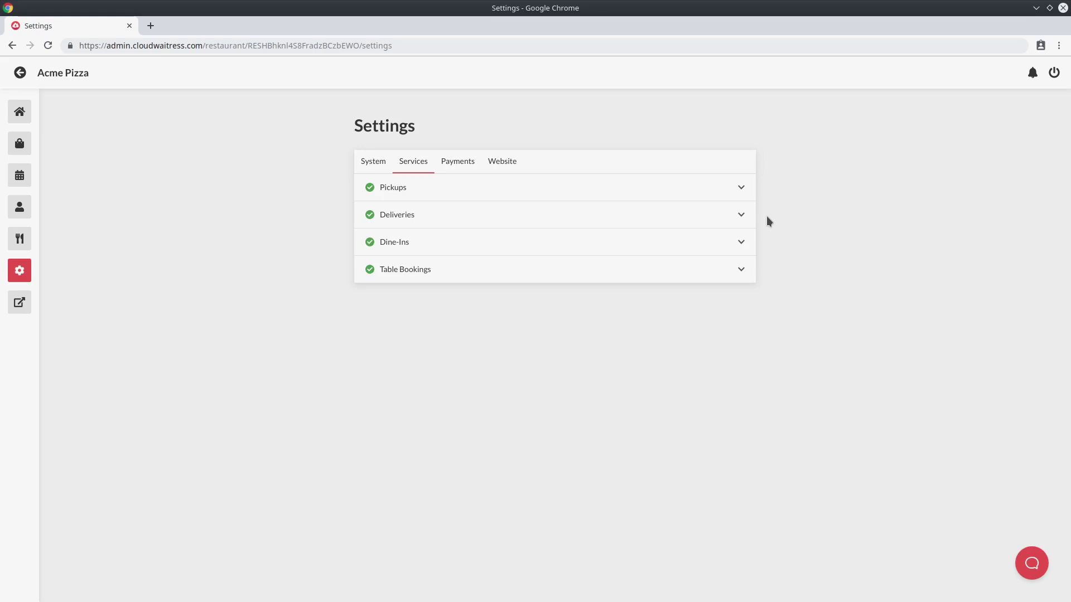
- Switch Dine-In Enabled off and save the Dine-Ins settings
click(662, 253)
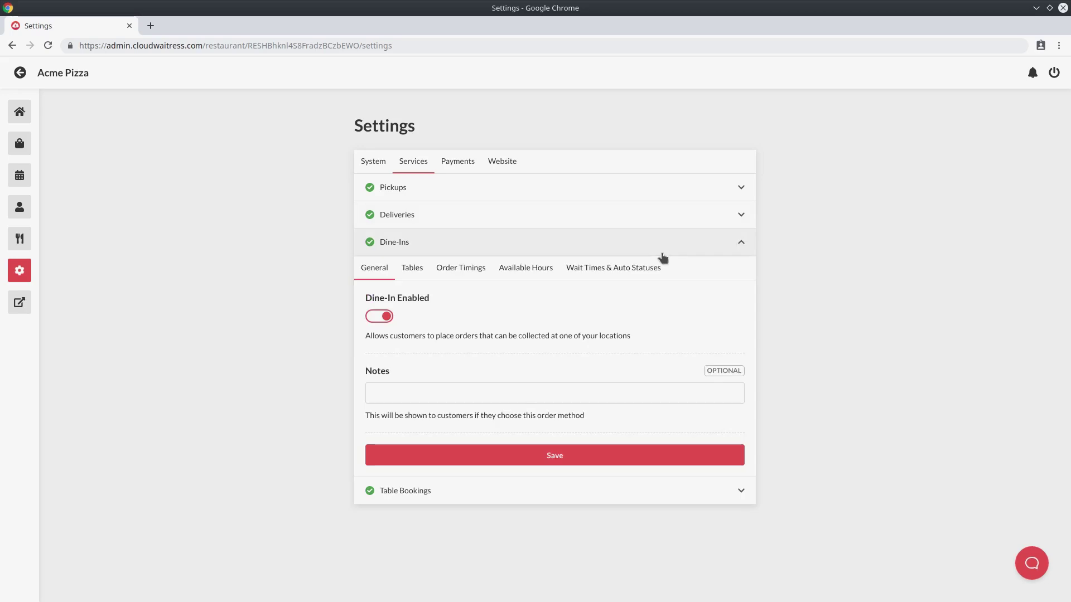
click(383, 319)
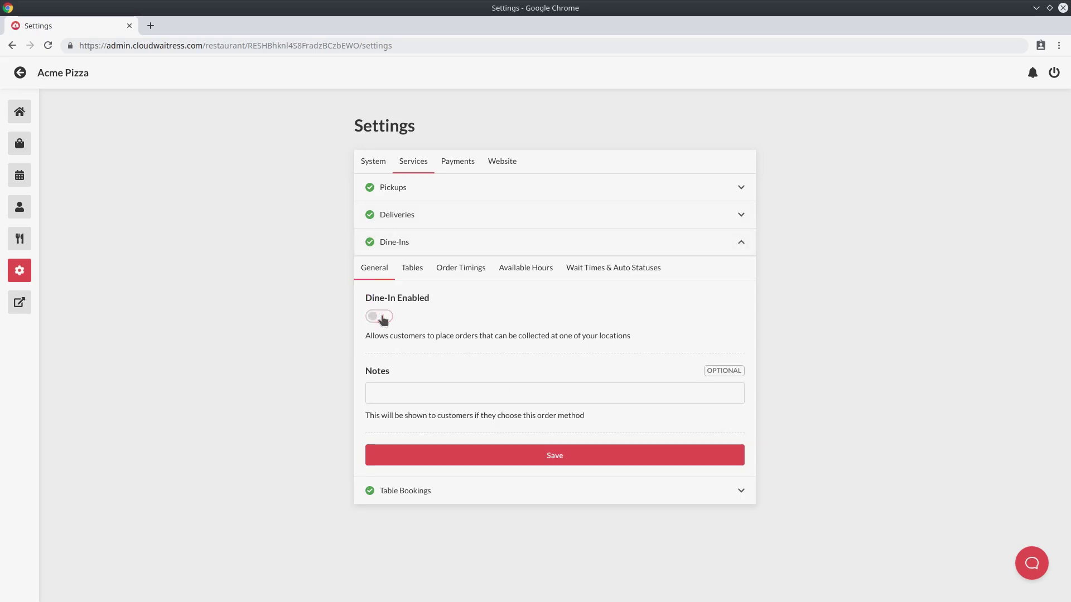
click(544, 453)
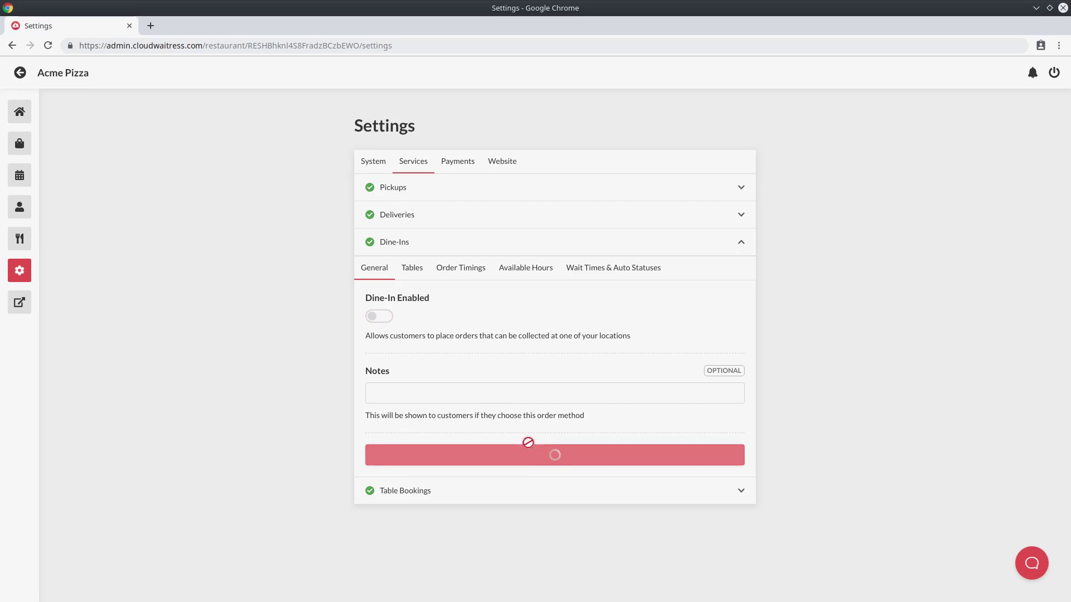
- Confirm the storefront offers only Pickup, Delivery and Book Table, then turn dine-in back on
click(20, 302)
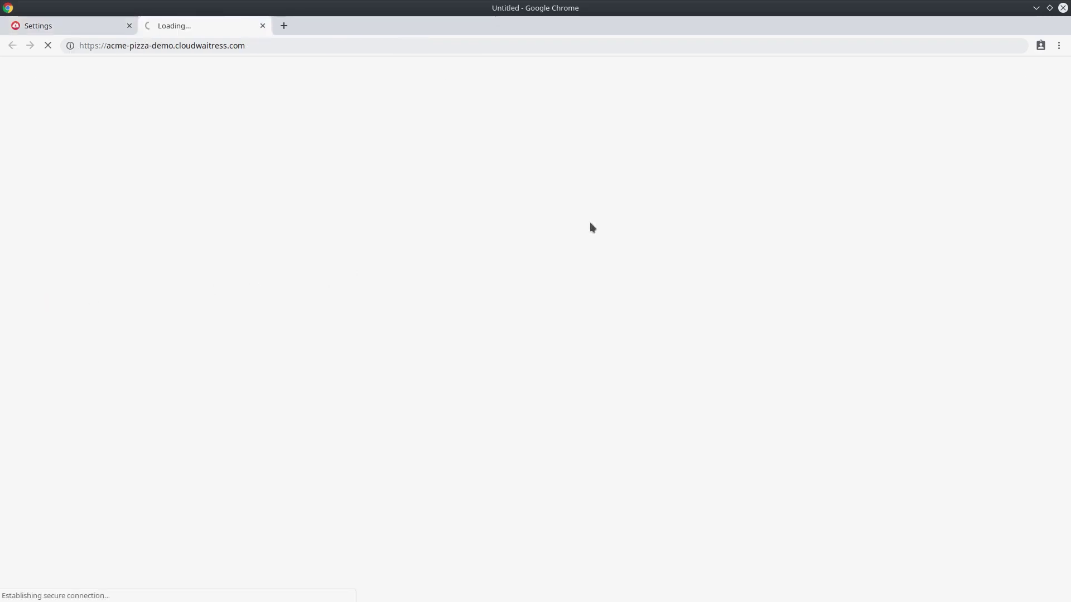
click(811, 99)
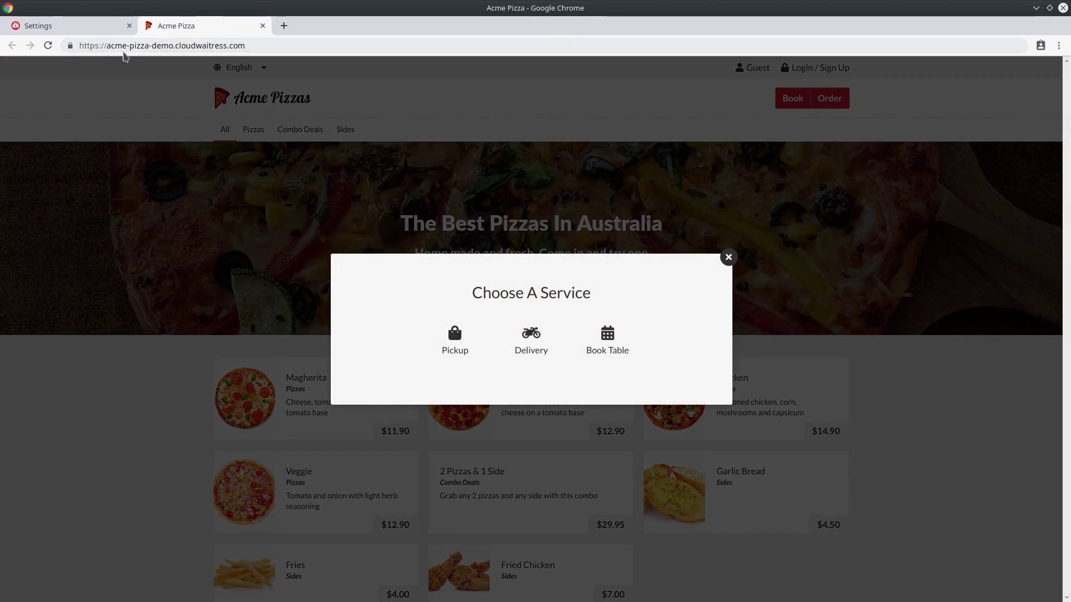
click(102, 29)
click(388, 317)
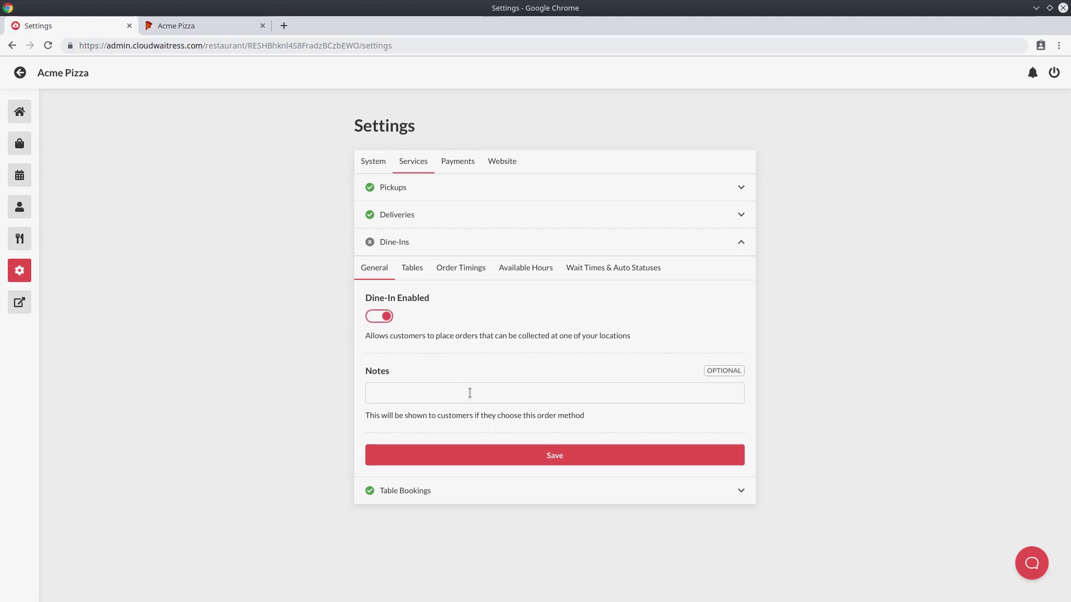
- Save Dine-Ins with dine-in ordering re-enabled
click(484, 450)
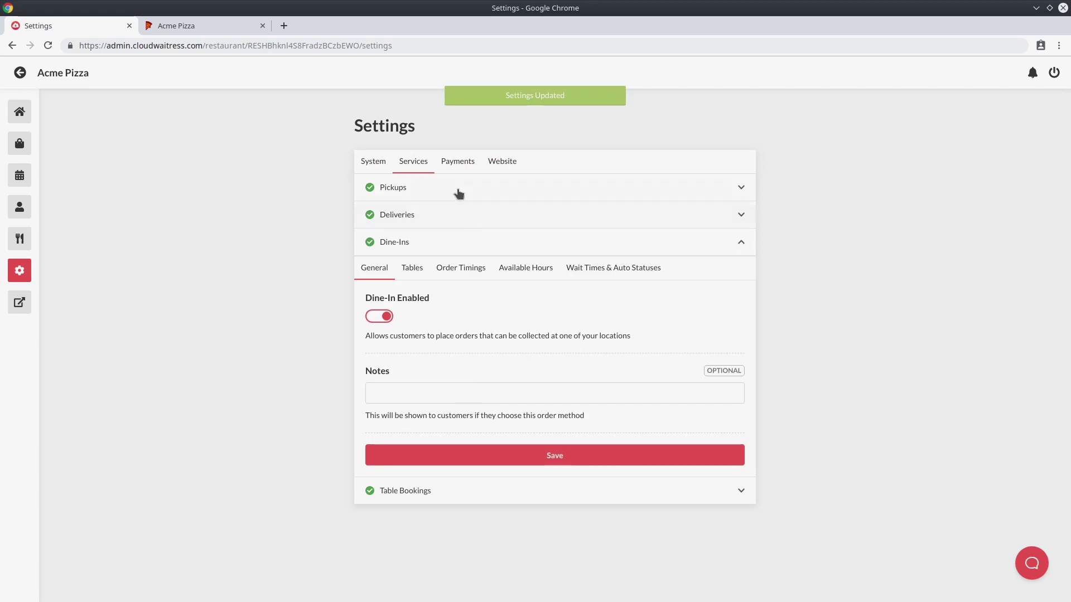
click(431, 391)
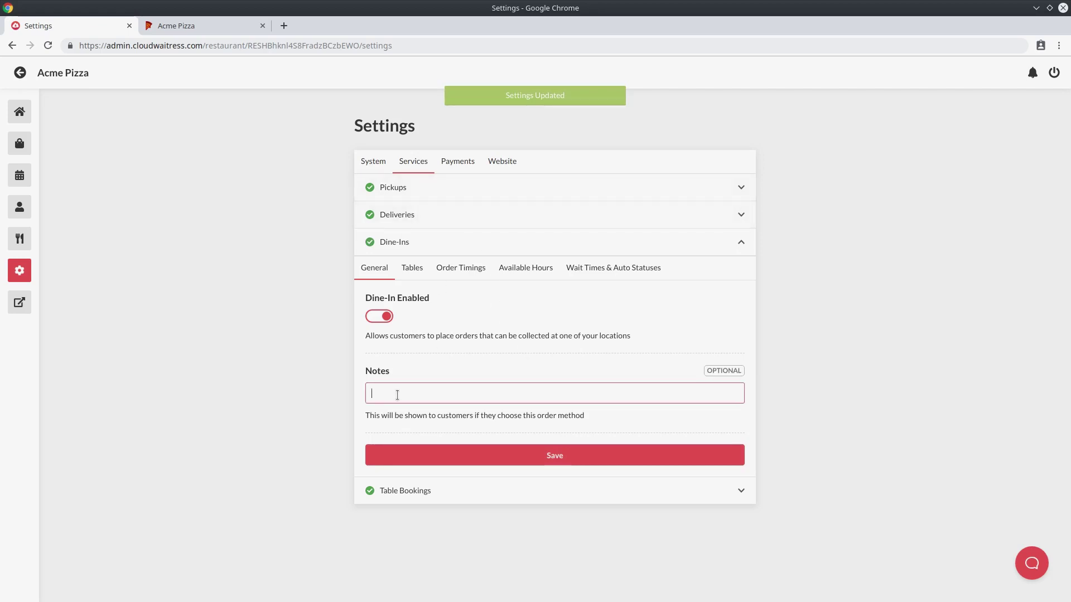
click(426, 190)
- Add the pickup note 'Please come in through the back entrance' and save it
click(389, 343)
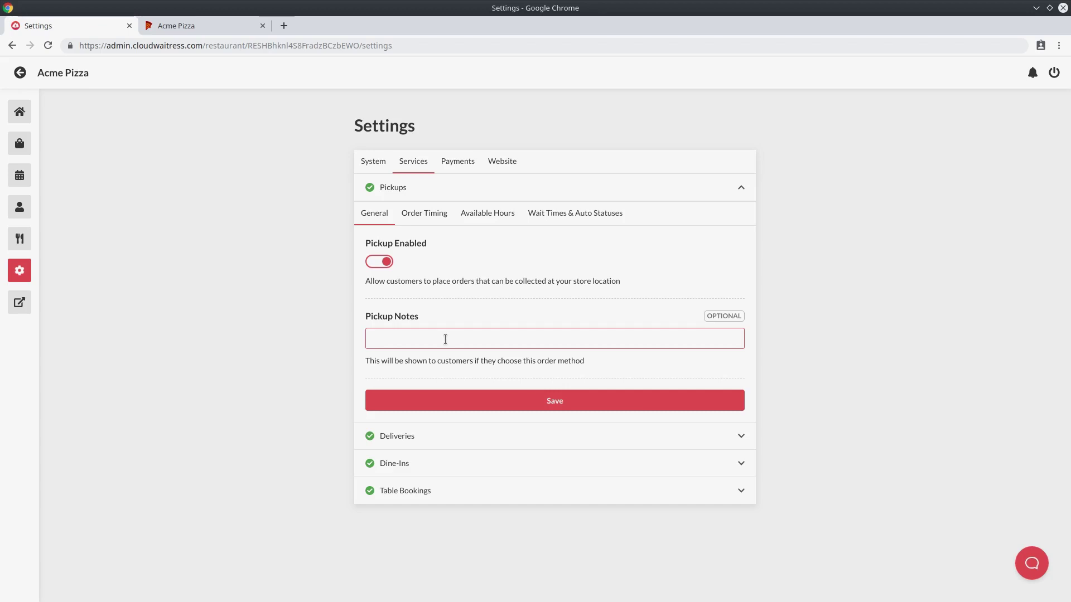
text(Please come in through the back entrance)
key(Return)
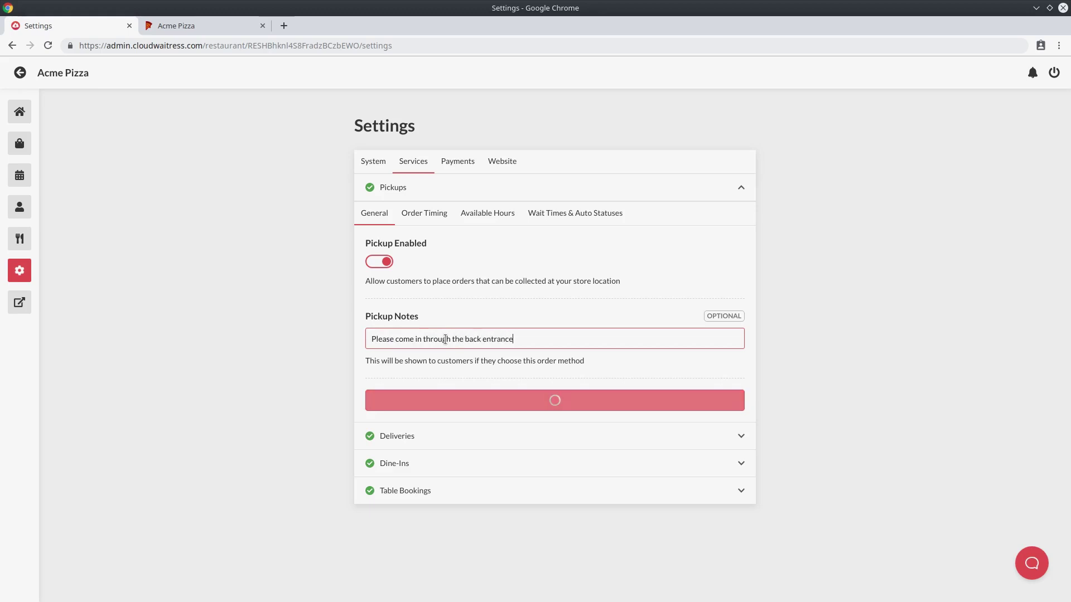
click(212, 26)
- Reload the storefront, choose Pickup, and verify the back-entrance note and Now/Later timing appear
click(48, 45)
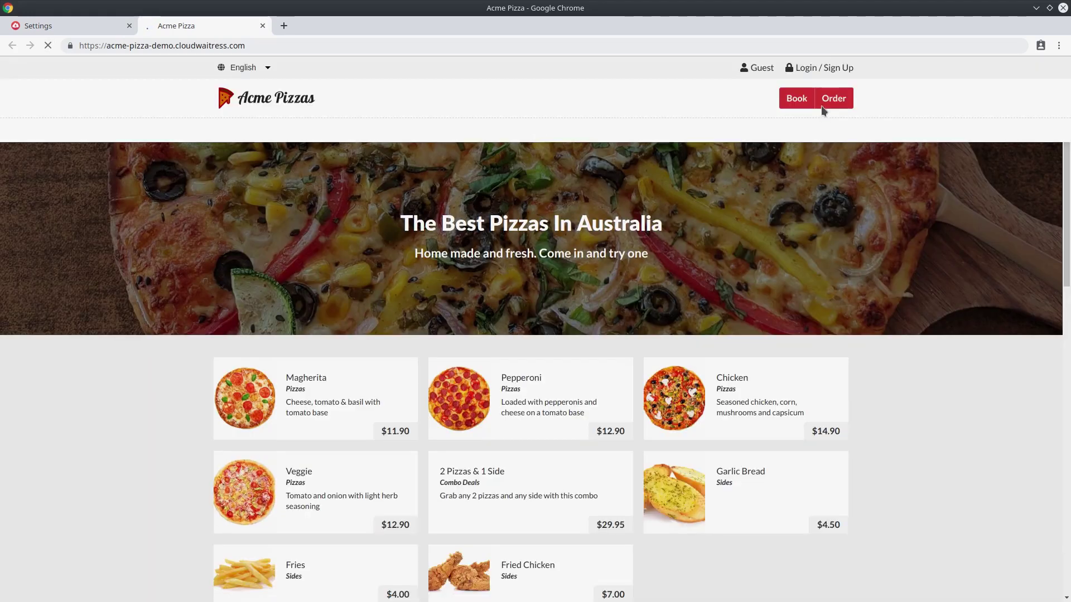
click(827, 102)
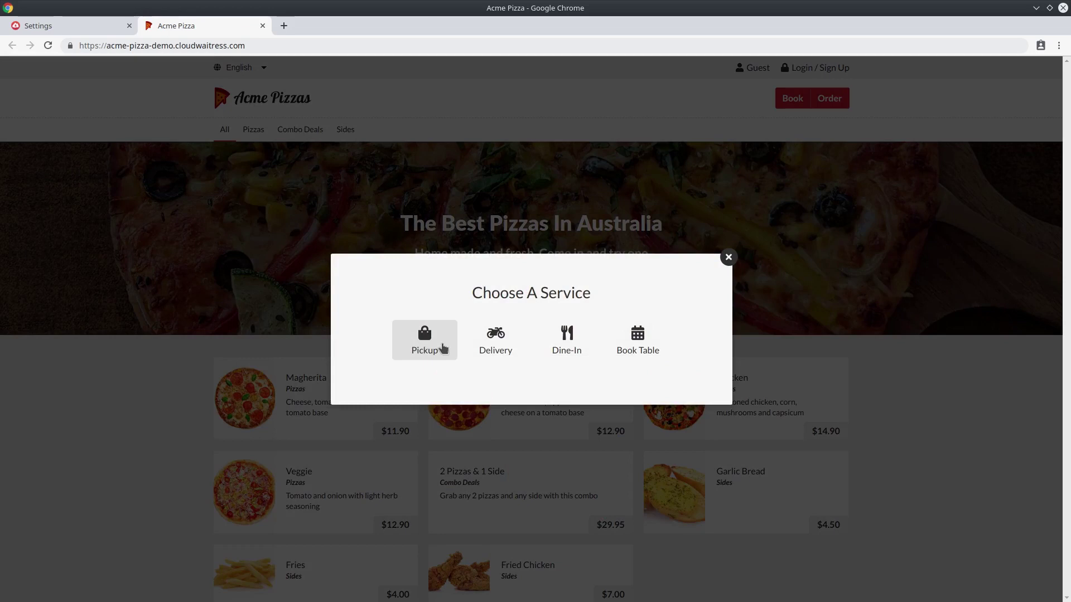
click(440, 345)
triple_click(590, 336)
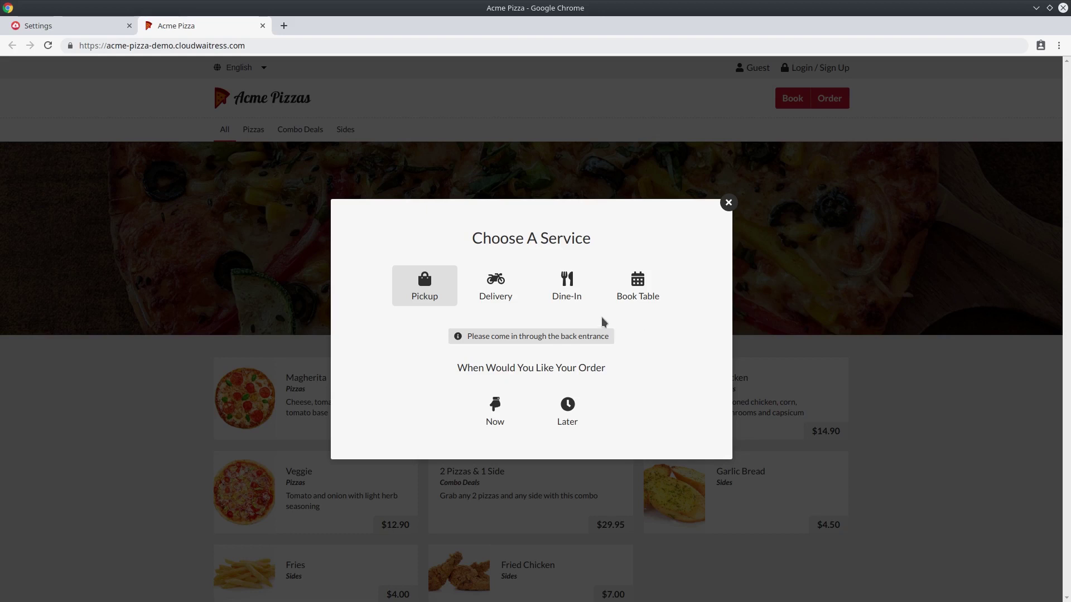
click(80, 31)
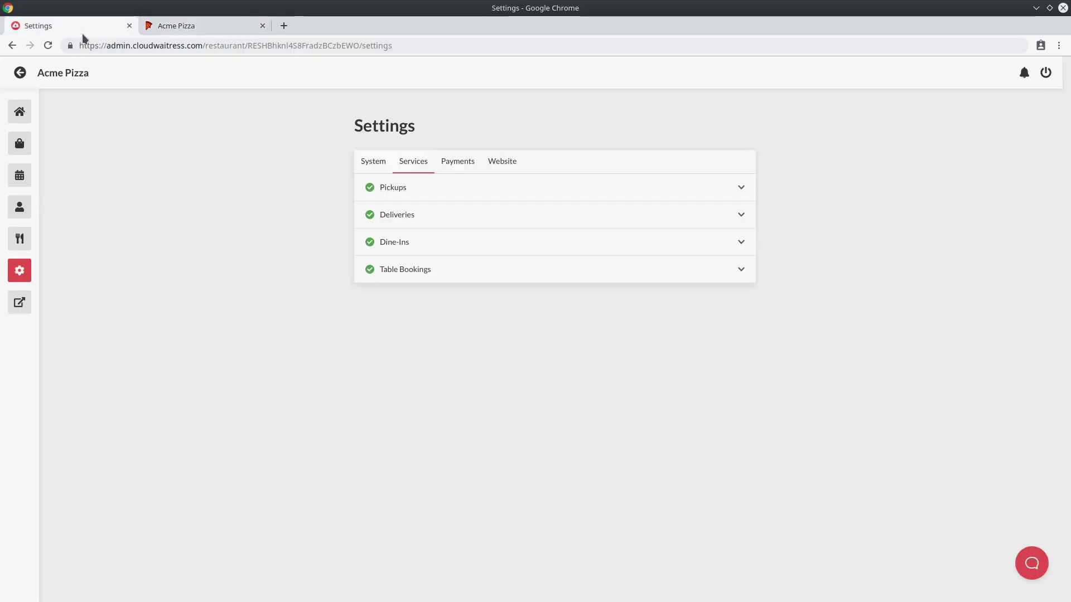
click(379, 171)
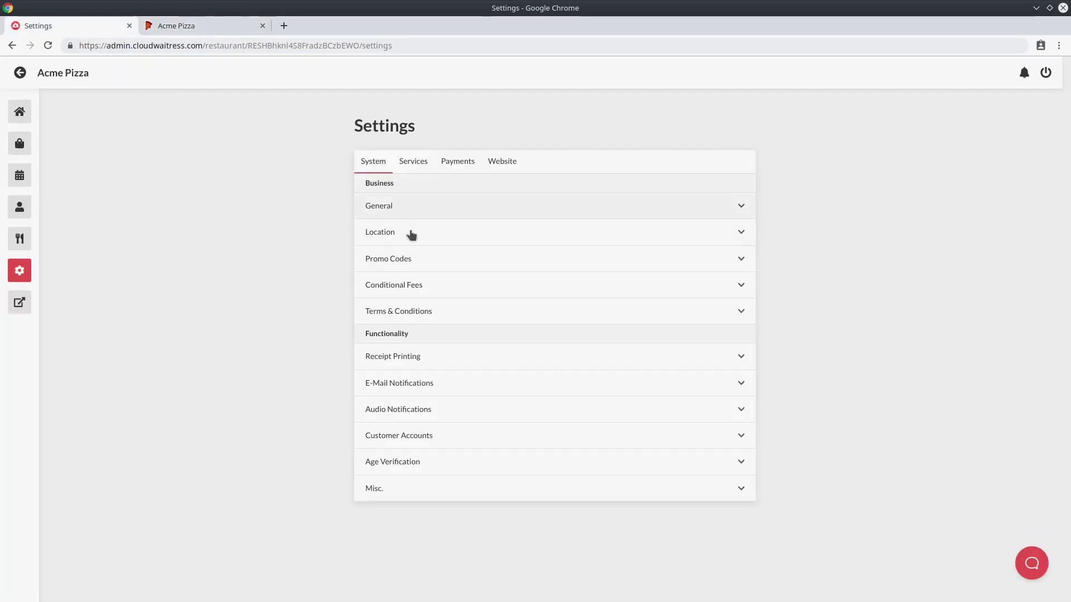
click(426, 235)
scroll(440, 279, down, 6)
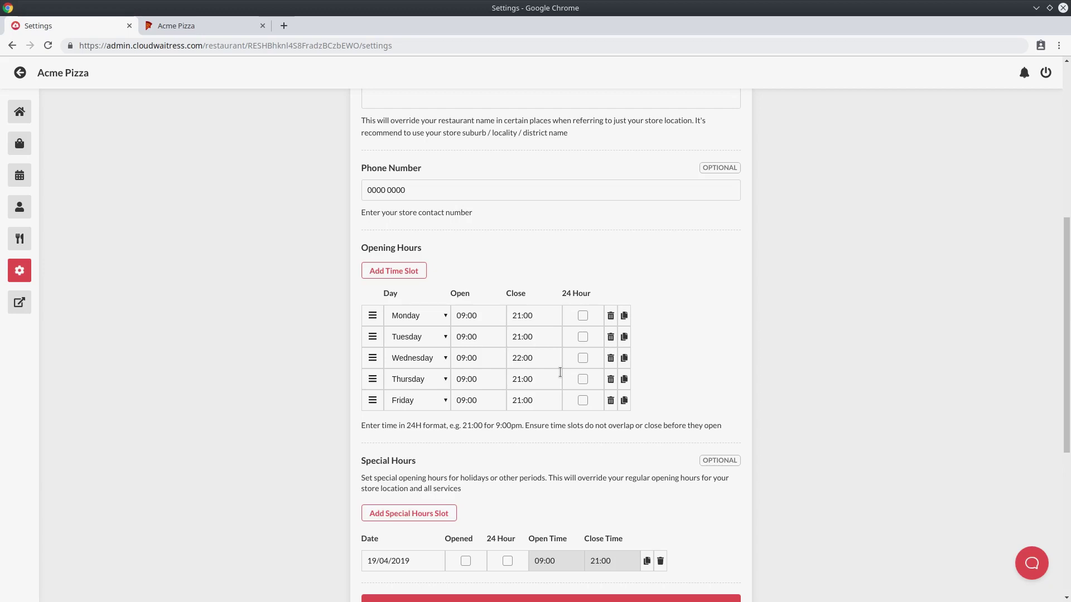
scroll(560, 372, up, 6)
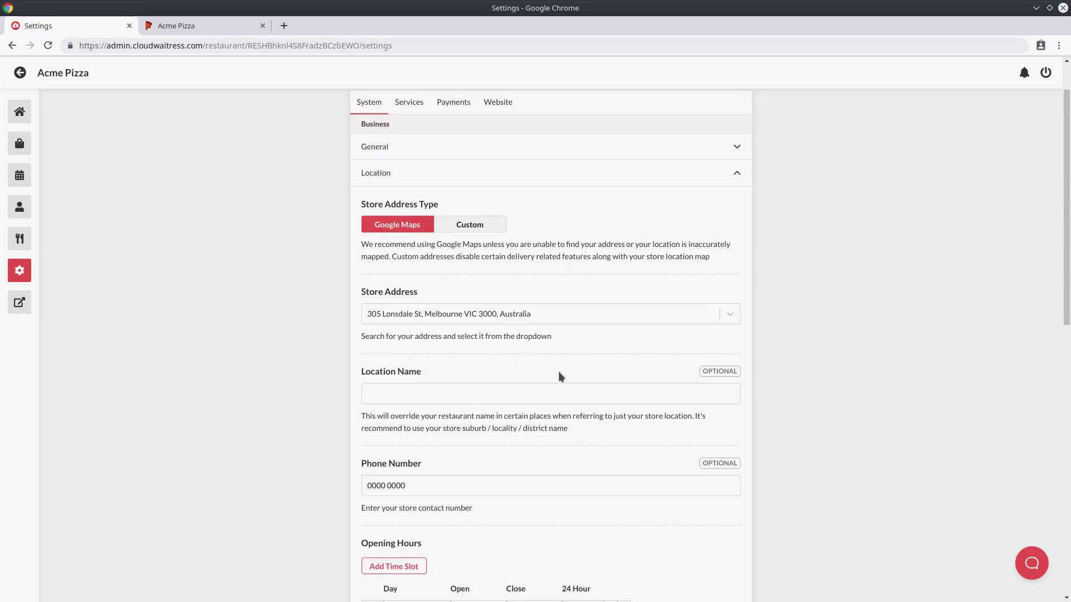
- Turn off Enable Immediate Orders in the Pickups Order Timing settings and save
click(411, 165)
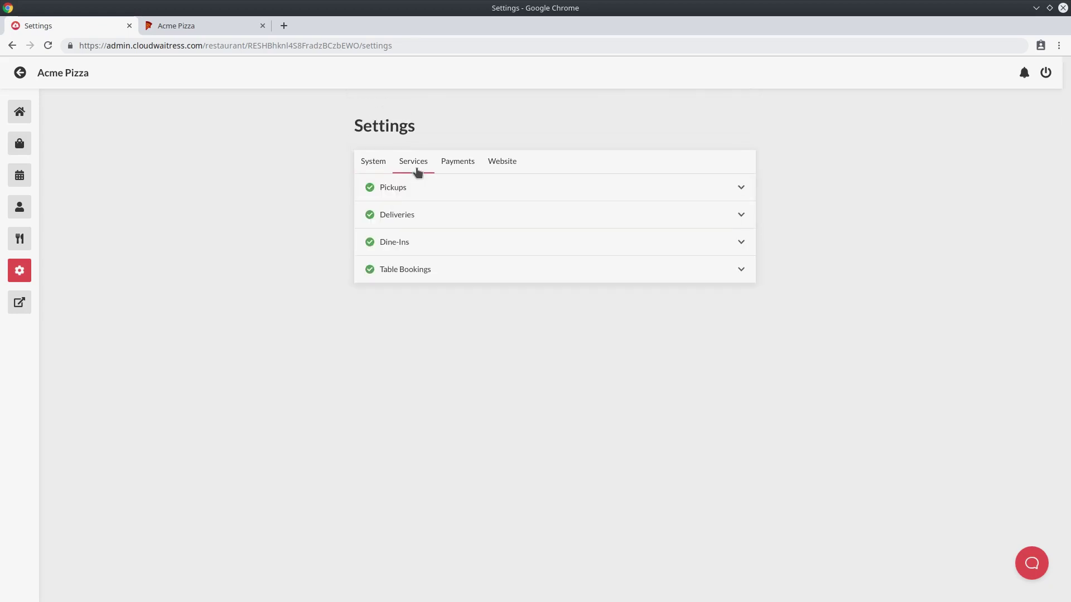
click(436, 190)
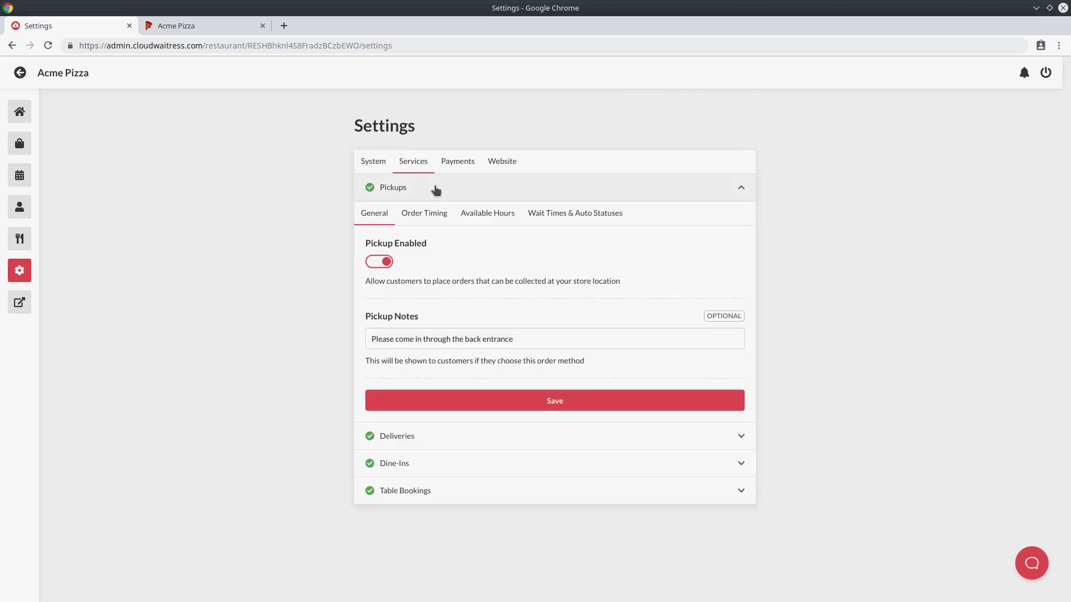
click(438, 221)
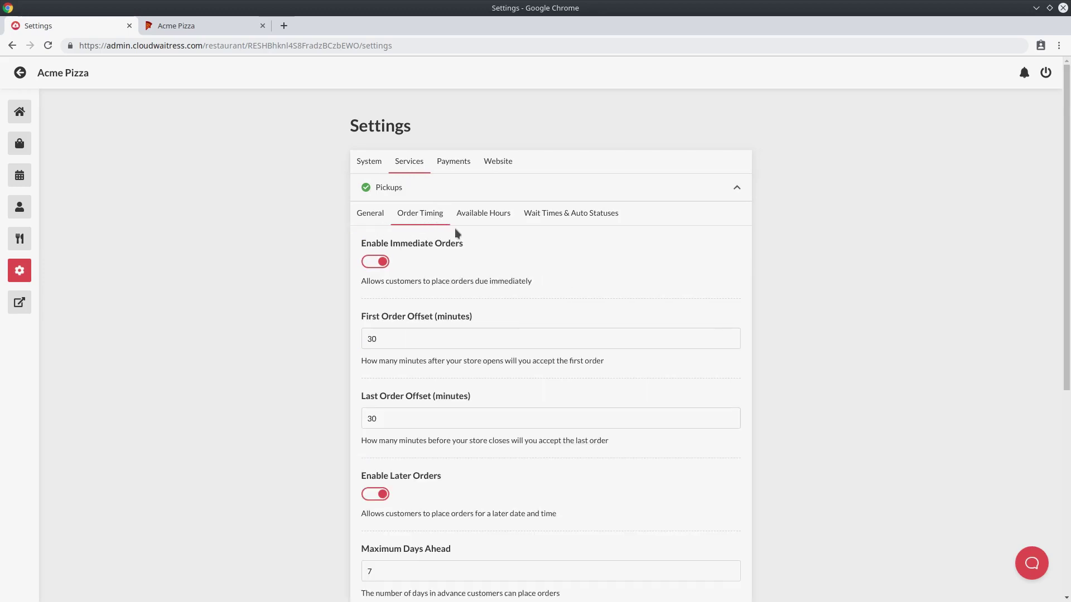
scroll(499, 254, down, 3)
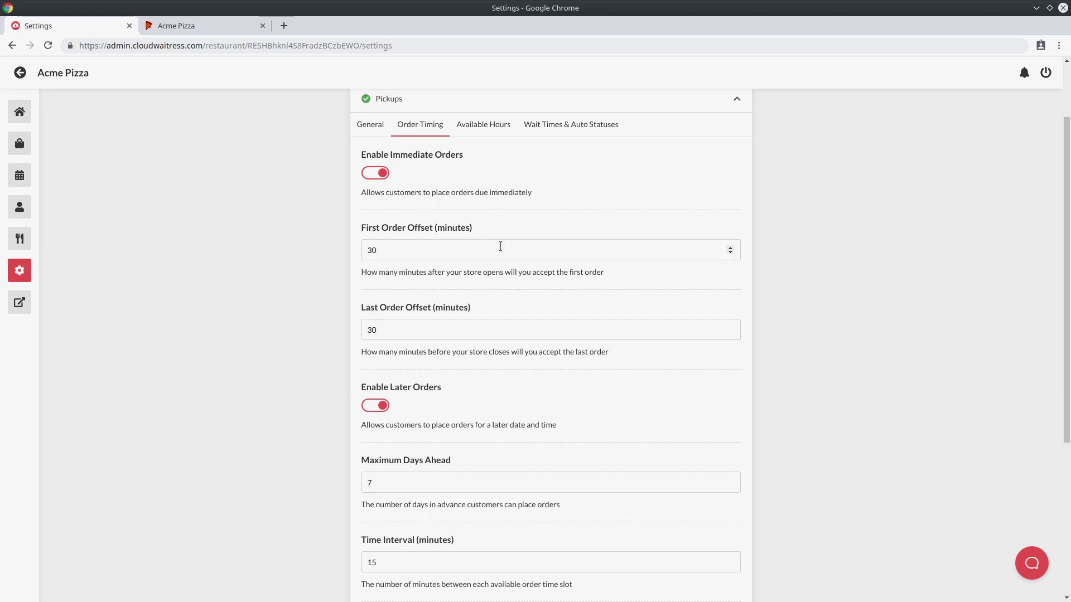
click(377, 175)
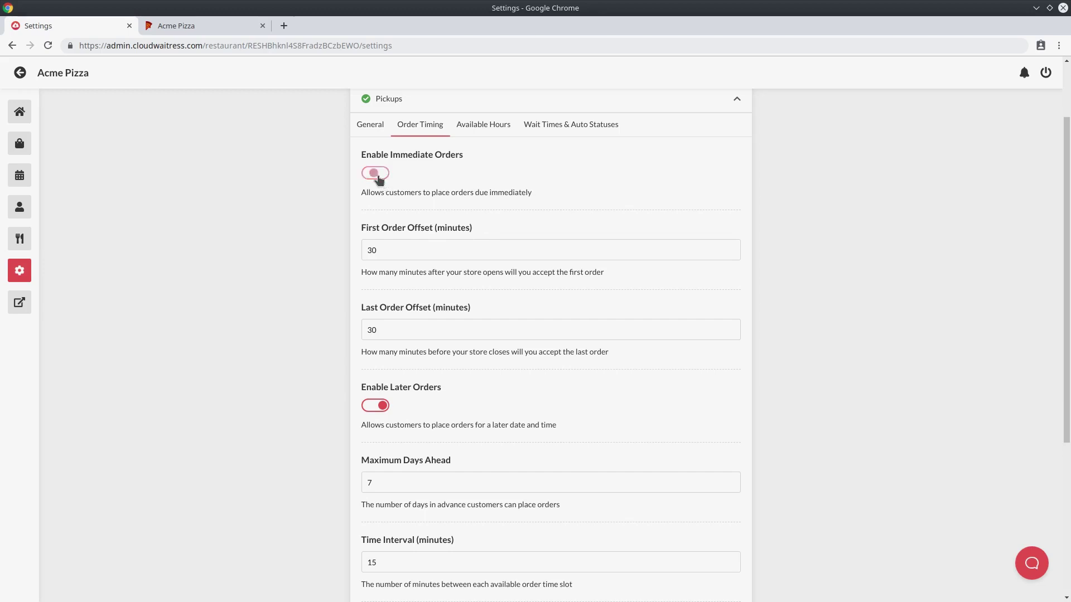
drag(354, 154, 466, 154)
scroll(493, 276, down, 3)
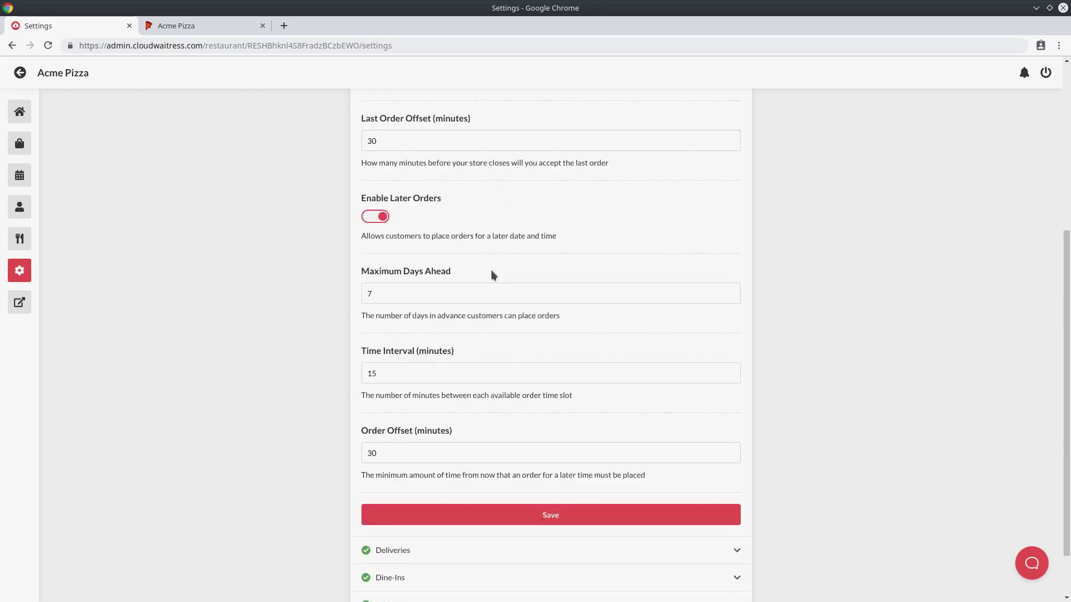
click(545, 473)
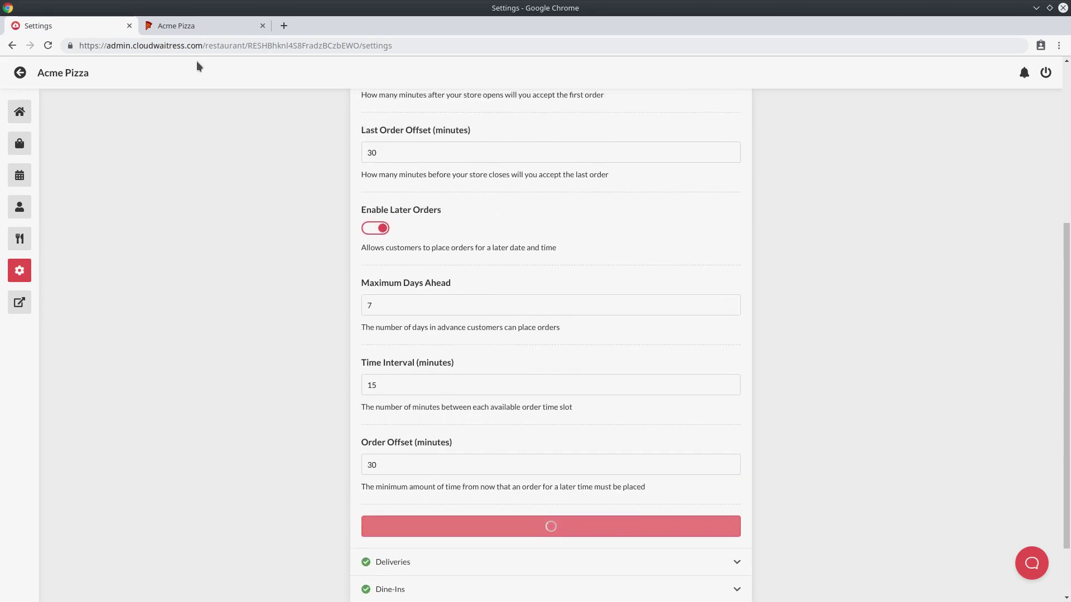
click(192, 31)
- Reload the storefront and confirm Pickup shows ordering Now as unavailable
click(48, 45)
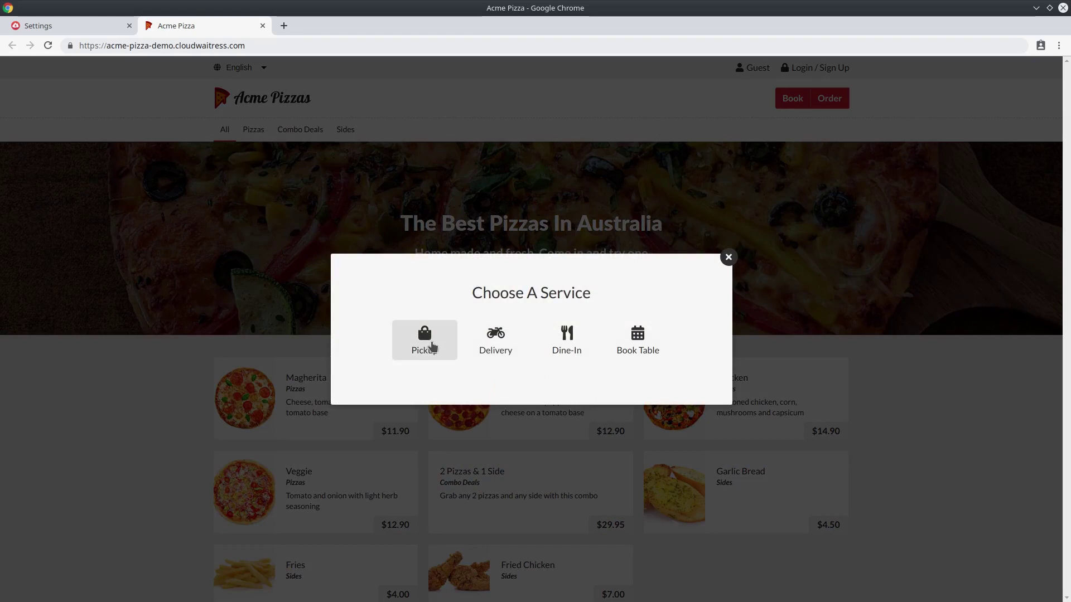
click(426, 346)
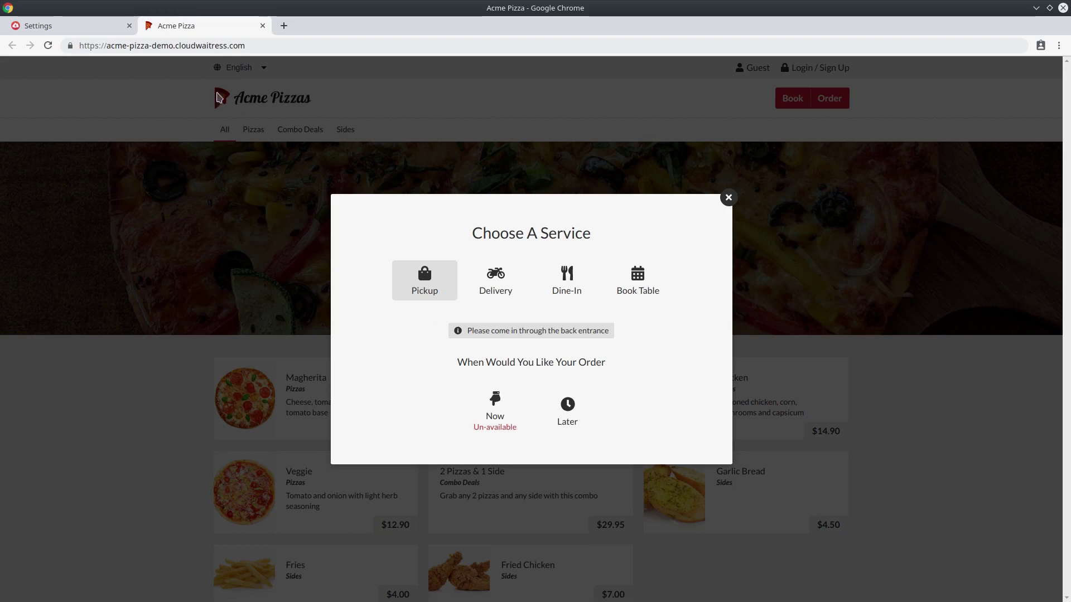
click(90, 32)
scroll(281, 177, up, 3)
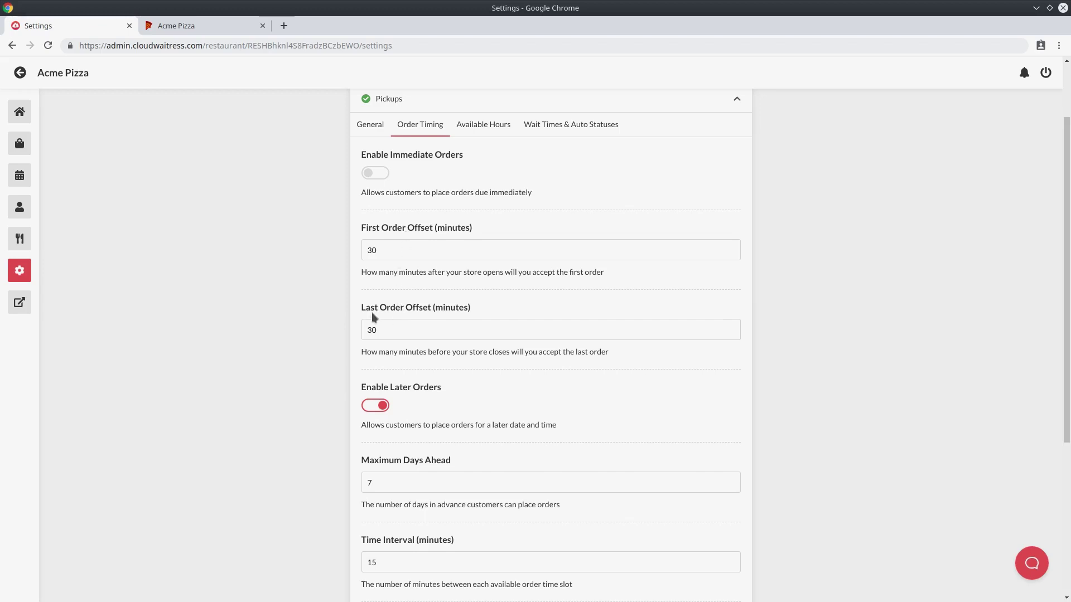
- Re-enable immediate pickup orders and check later-order values: 7 days, 15-minute interval, 30-minute offset
drag(411, 329, 344, 328)
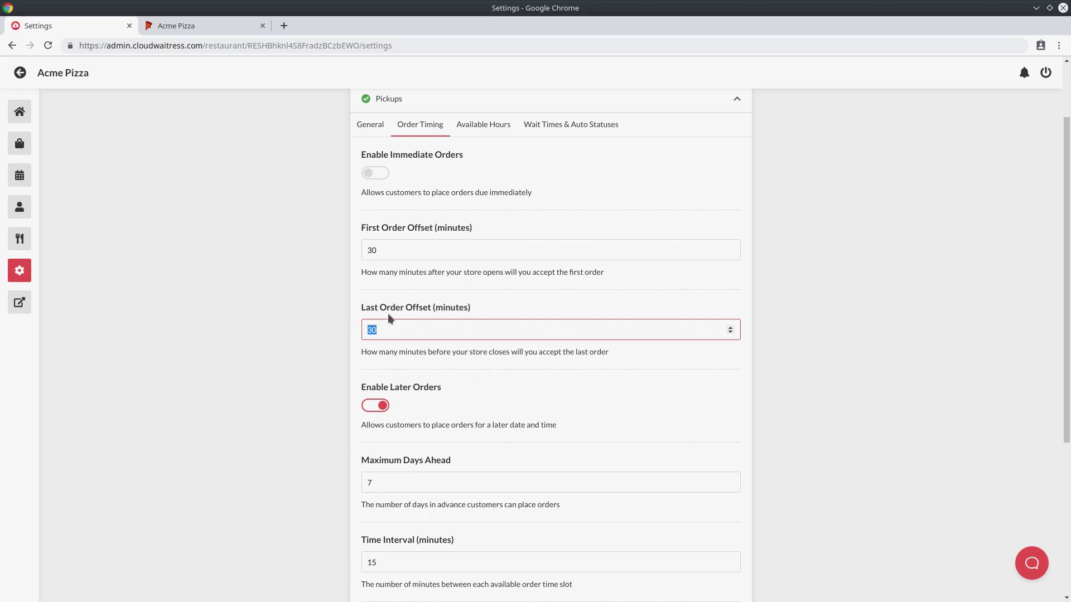
click(375, 174)
scroll(418, 284, down, 3)
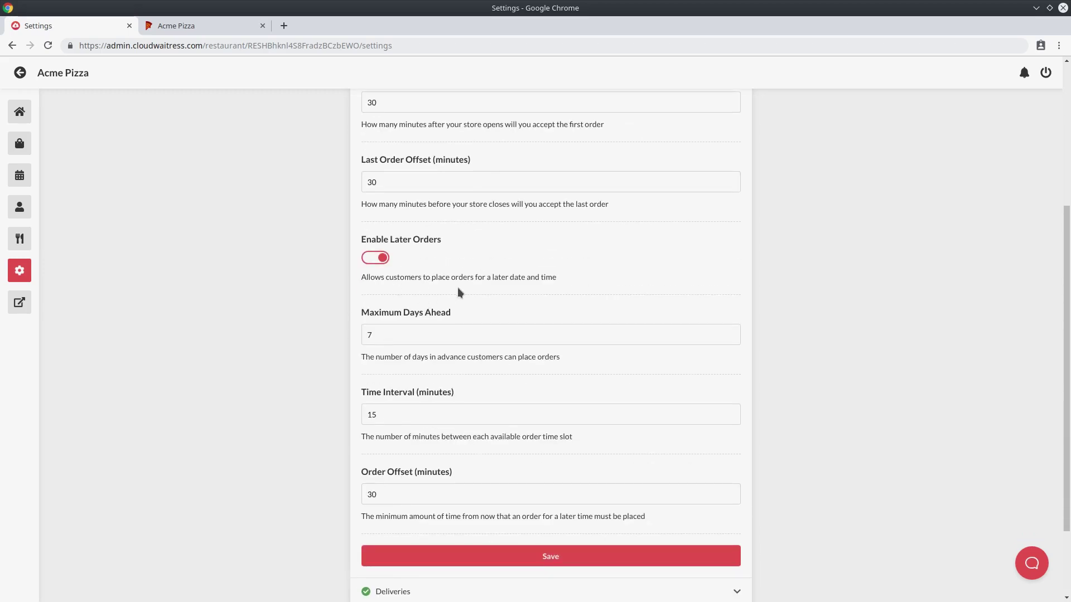
scroll(457, 290, down, 1)
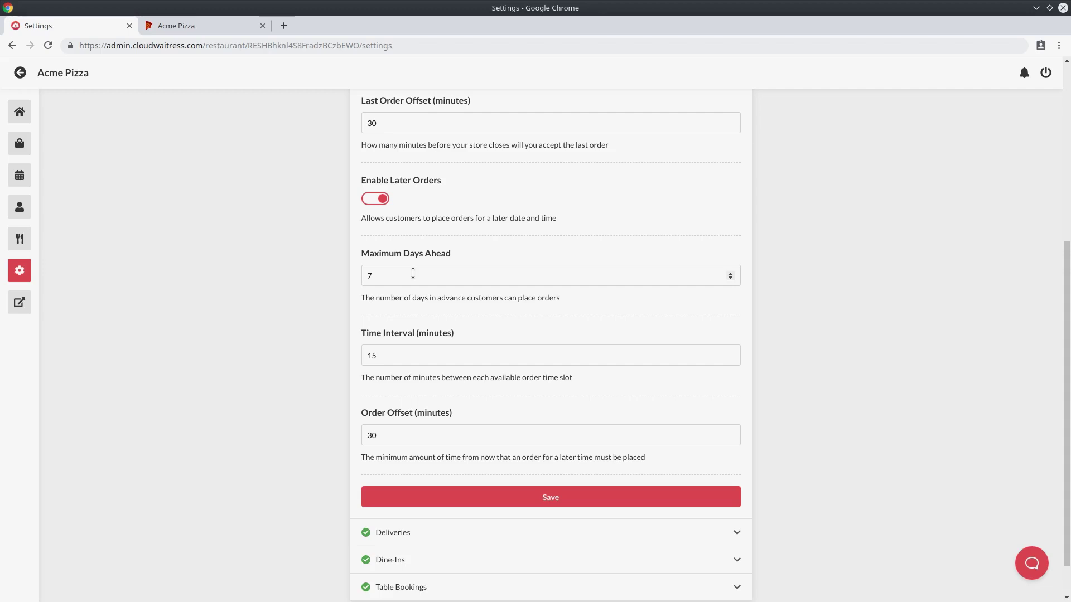
drag(367, 333, 395, 336)
click(373, 350)
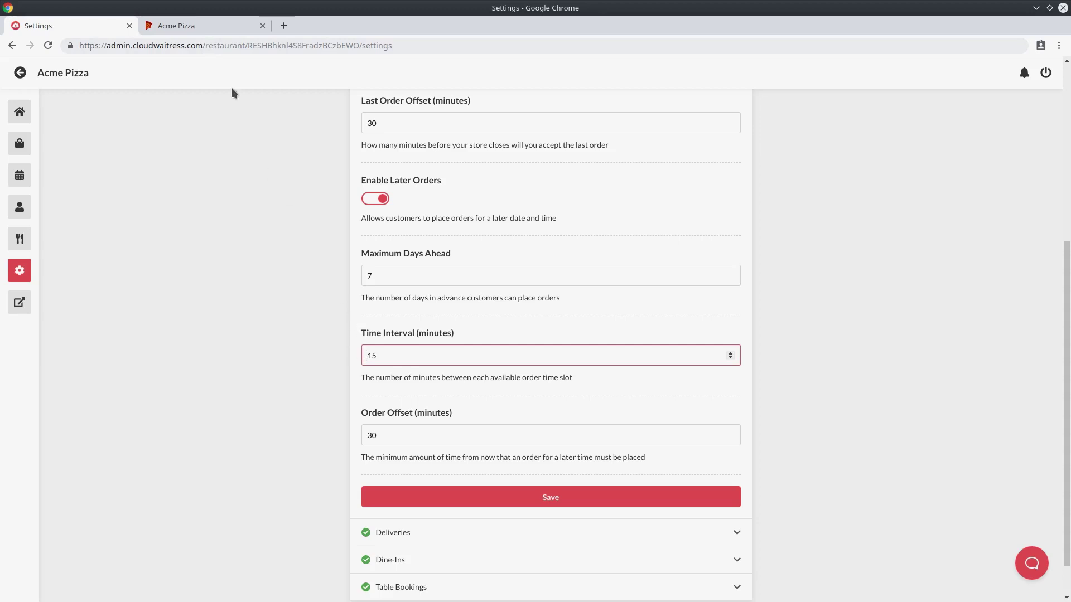
- Try a Later pickup on the storefront for 26/04/2019 and view its 15-minute time slots
click(199, 22)
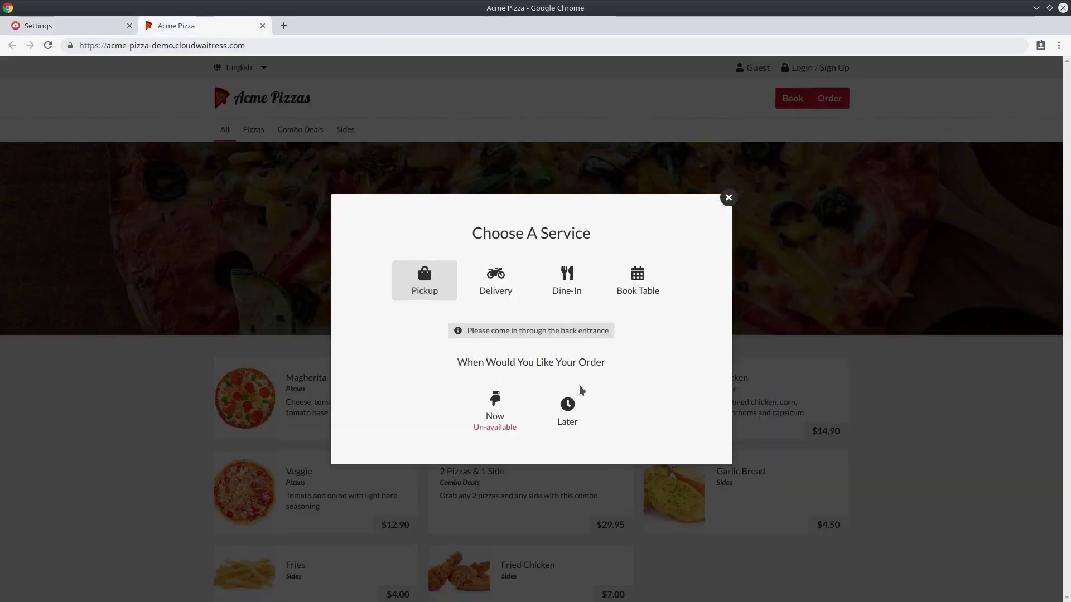
click(574, 406)
click(561, 454)
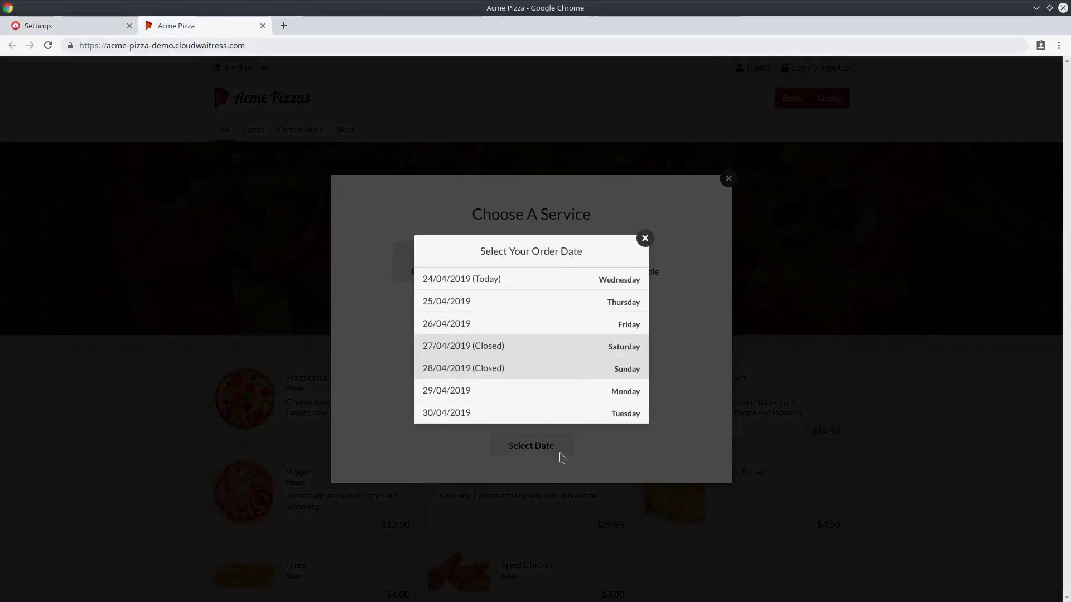
click(536, 325)
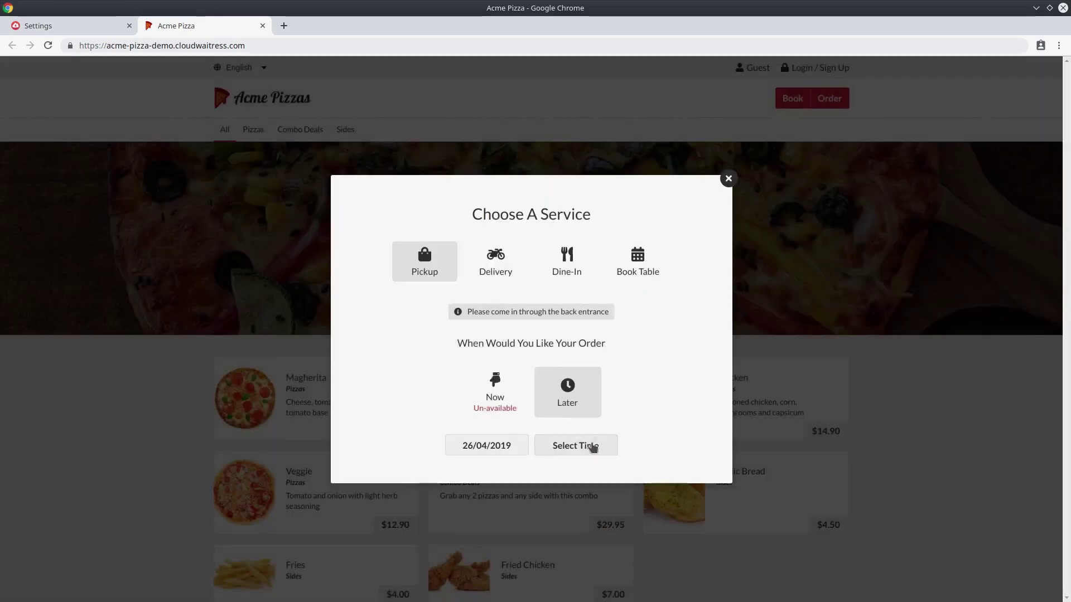
click(593, 447)
scroll(550, 290, down, 2)
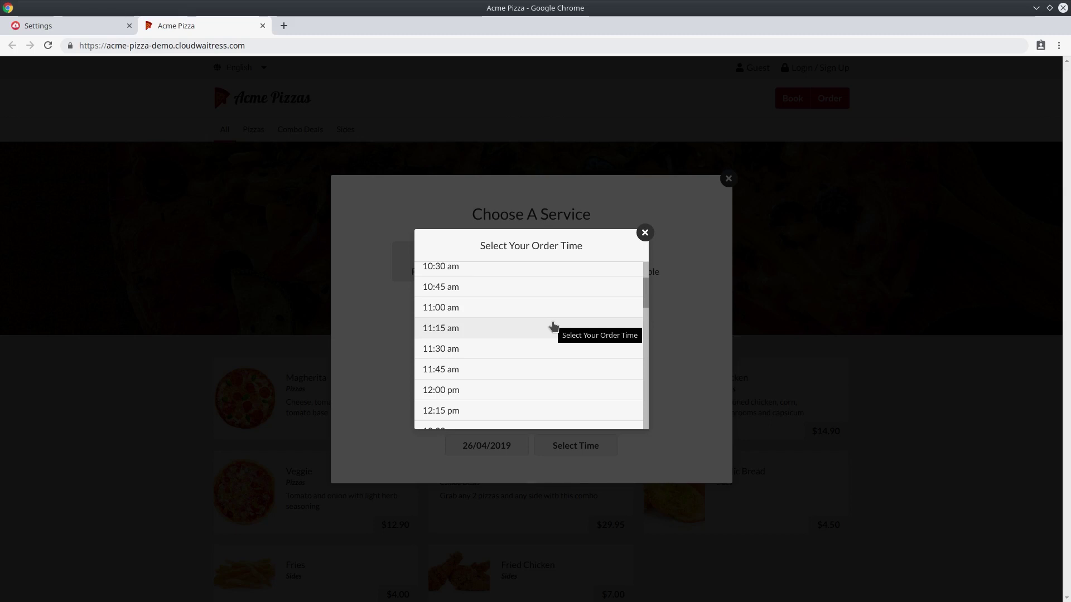
click(89, 27)
- Highlight the 30-minute Order Offset, then show the storefront's 26/04/2019 slots starting 10:30 am
scroll(316, 238, down, 2)
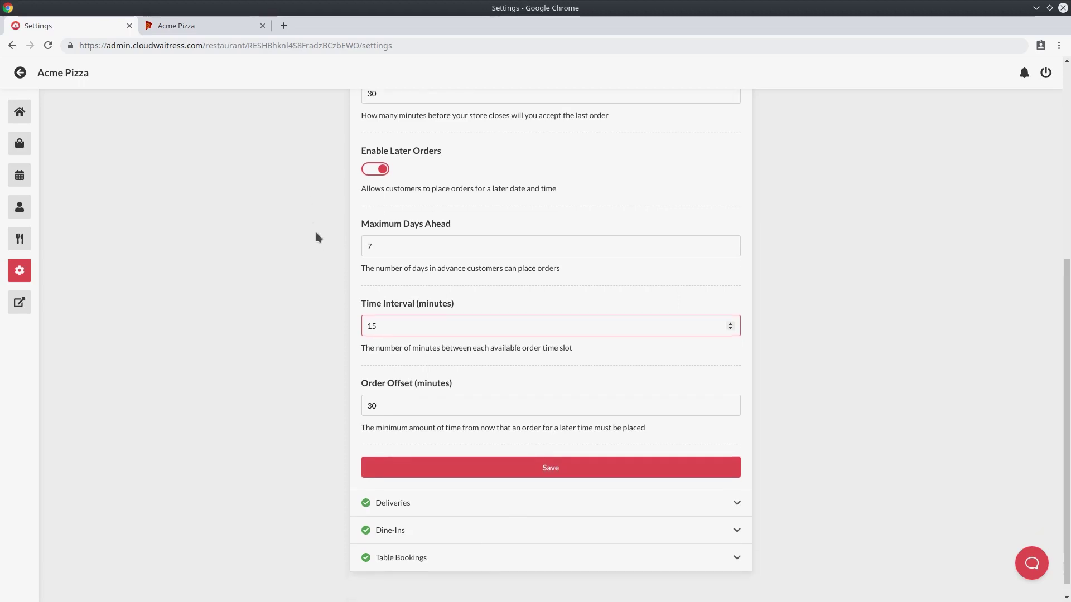
drag(359, 369, 455, 371)
click(455, 371)
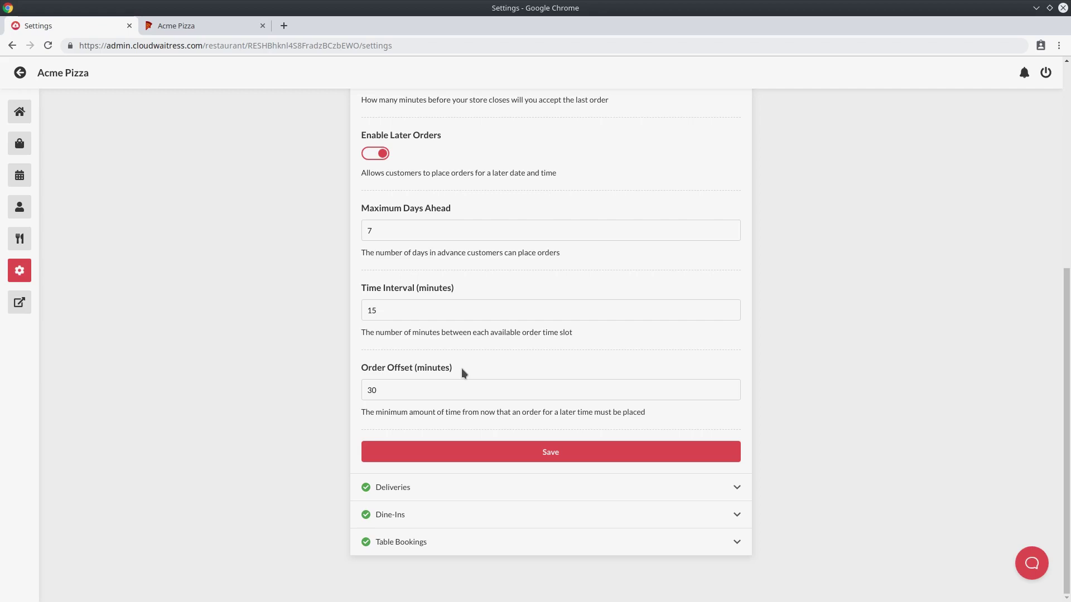
drag(442, 390, 347, 389)
click(405, 368)
click(199, 28)
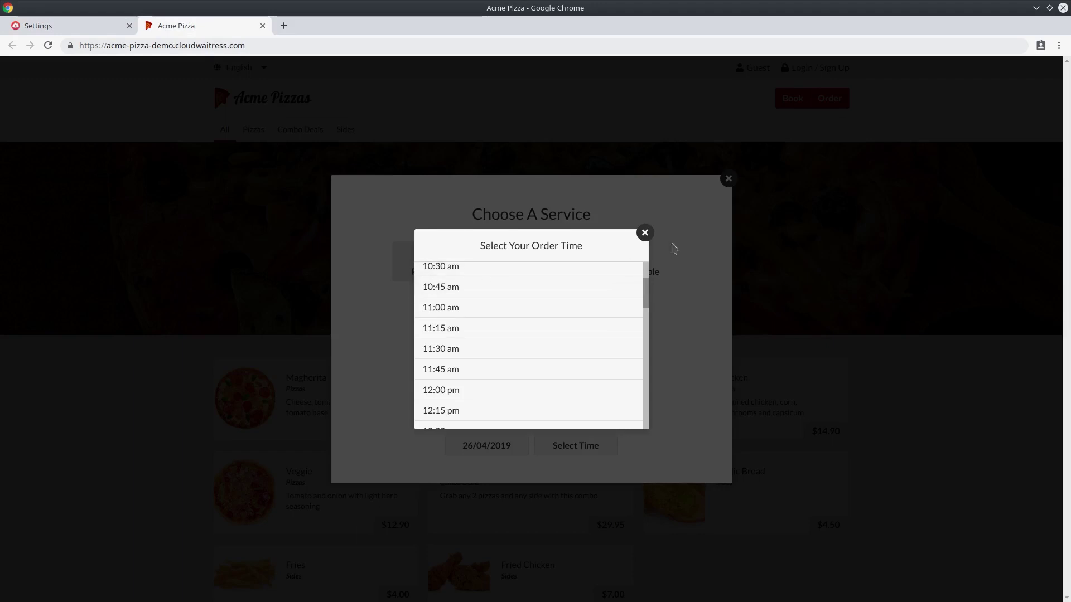
- Dismiss the storefront's order time list and go back to the admin pickup timing settings
click(672, 248)
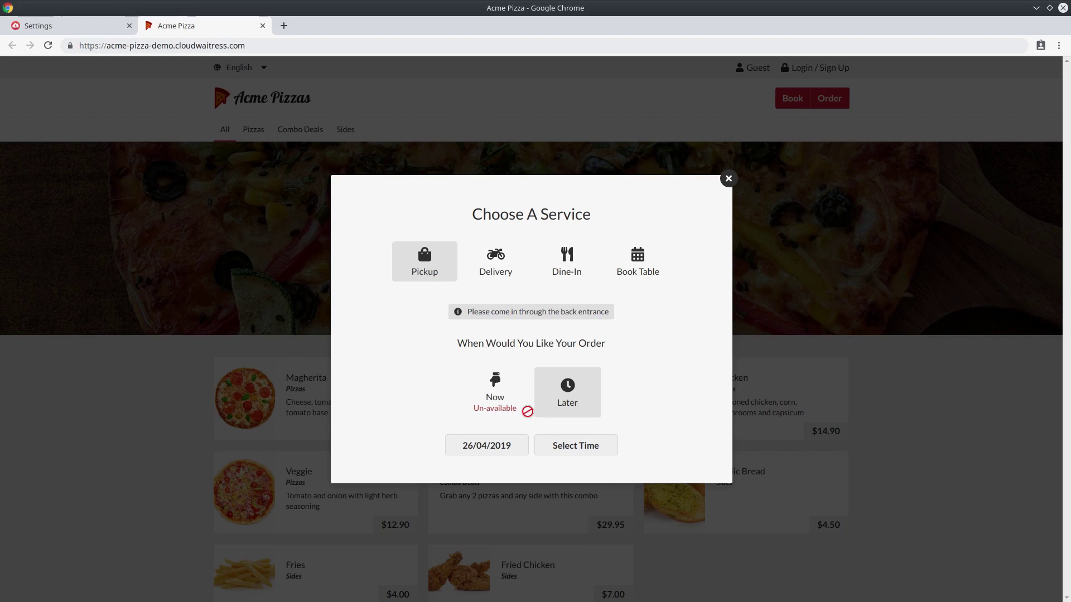
click(99, 28)
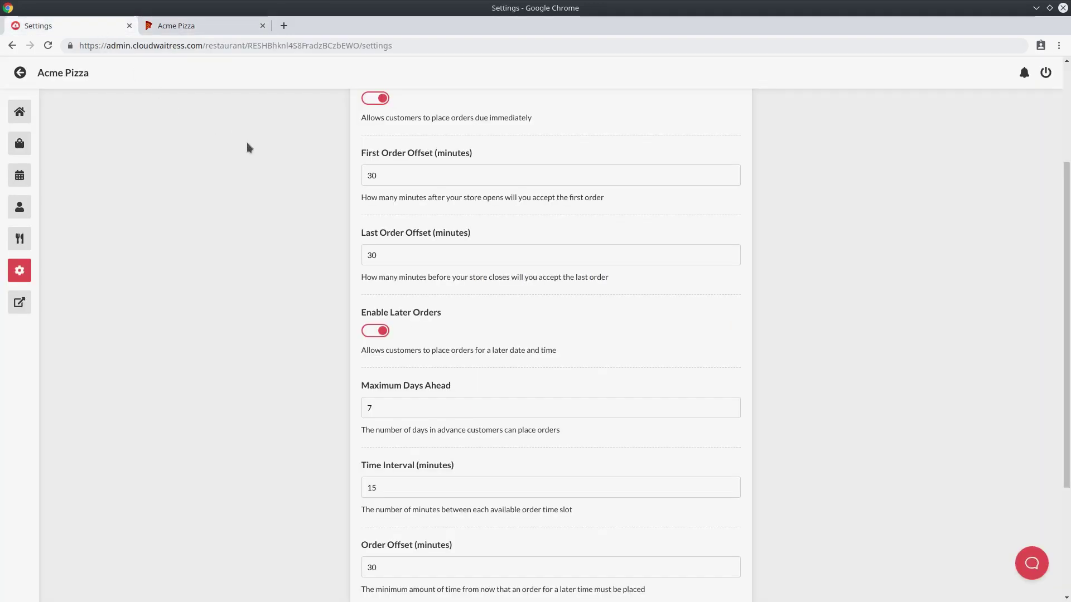
- Collapse Pickups and bring up the Deliveries Order Timing settings instead
scroll(382, 226, up, 3)
click(422, 152)
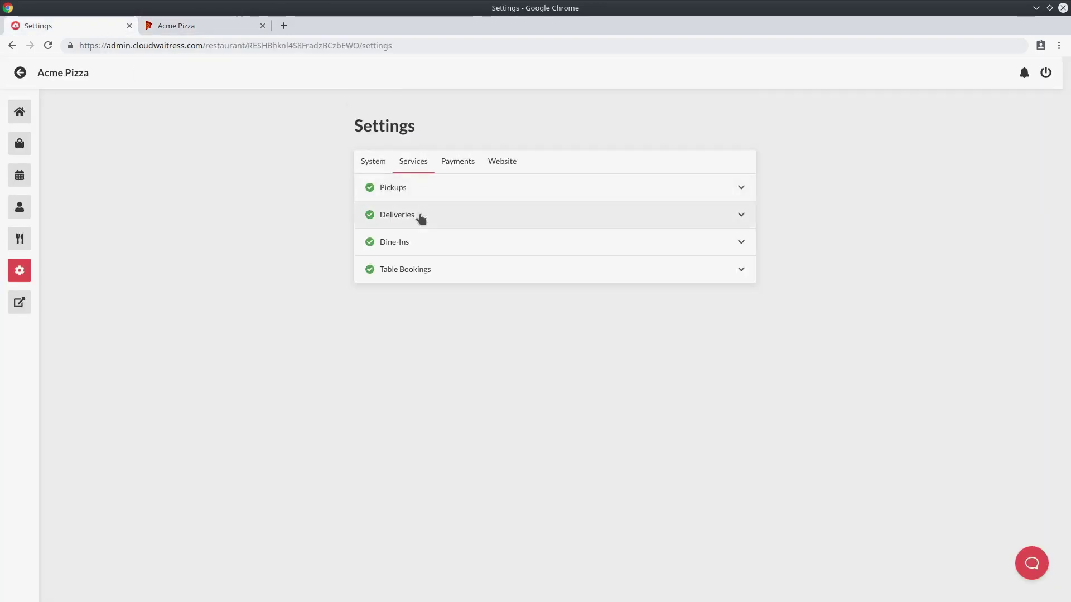
click(421, 215)
click(542, 250)
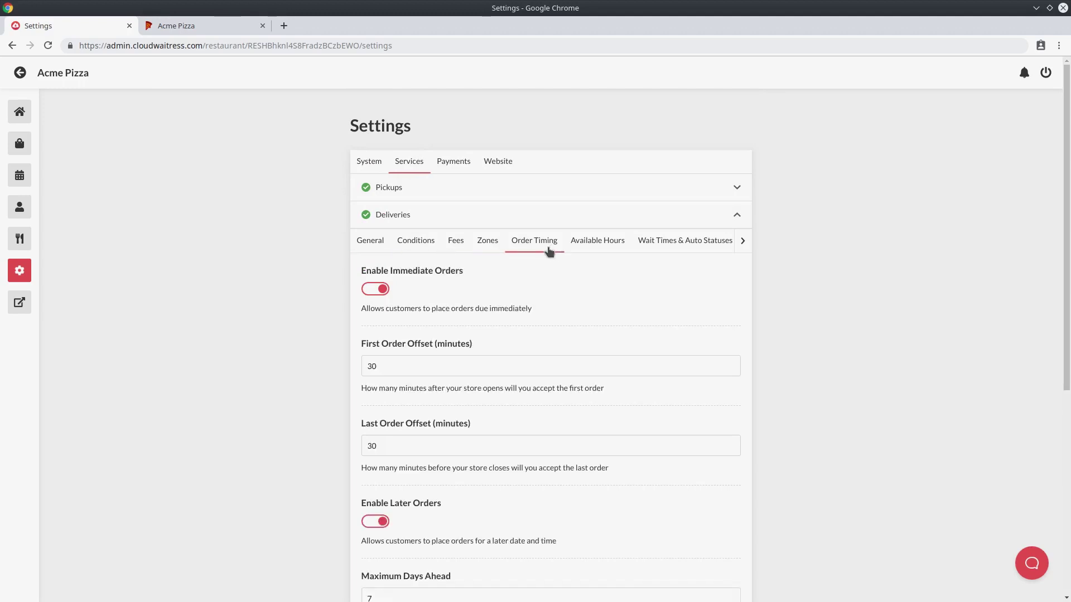
scroll(544, 306, down, 6)
scroll(531, 334, up, 5)
- Add four custom time slots under Deliveries Available Hours
click(610, 248)
click(415, 294)
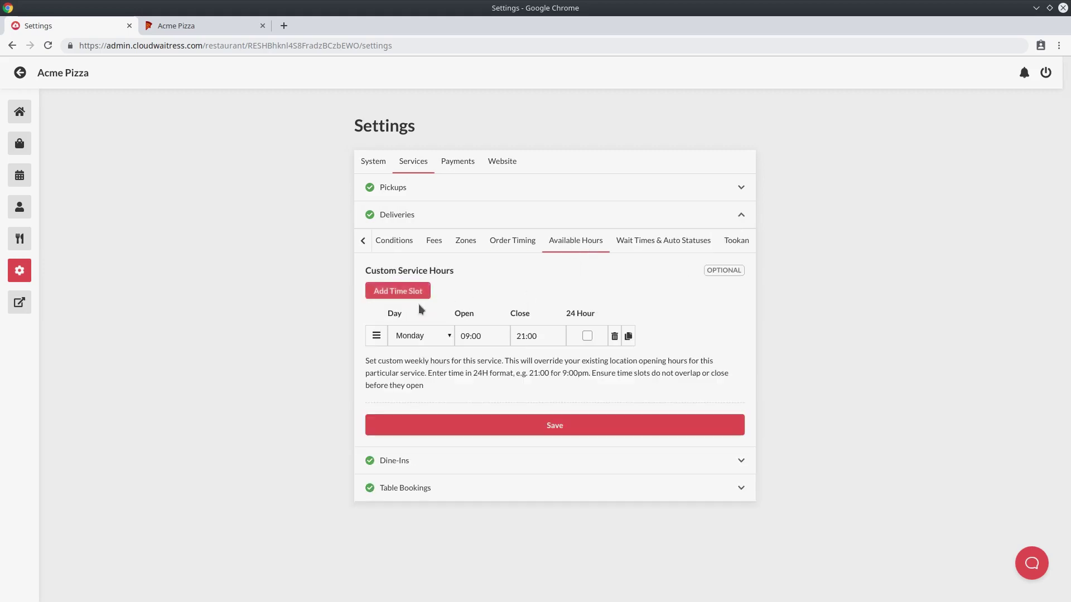
click(418, 294)
click(418, 294)
click(418, 294)
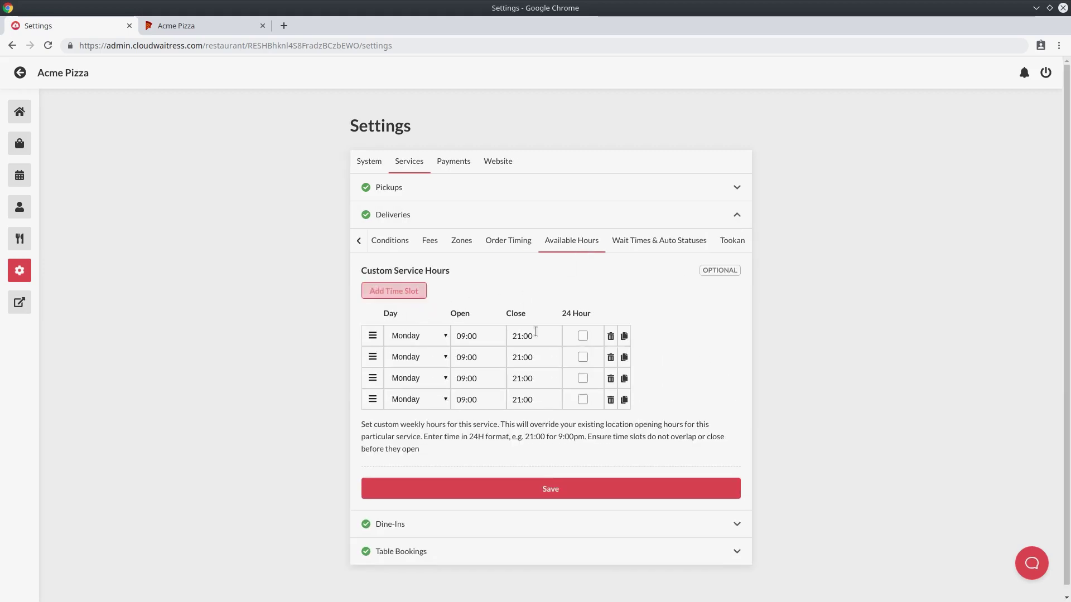
- Delete all four delivery time slots, then collapse Deliveries and expand Pickups
click(610, 399)
click(614, 378)
click(614, 357)
click(614, 336)
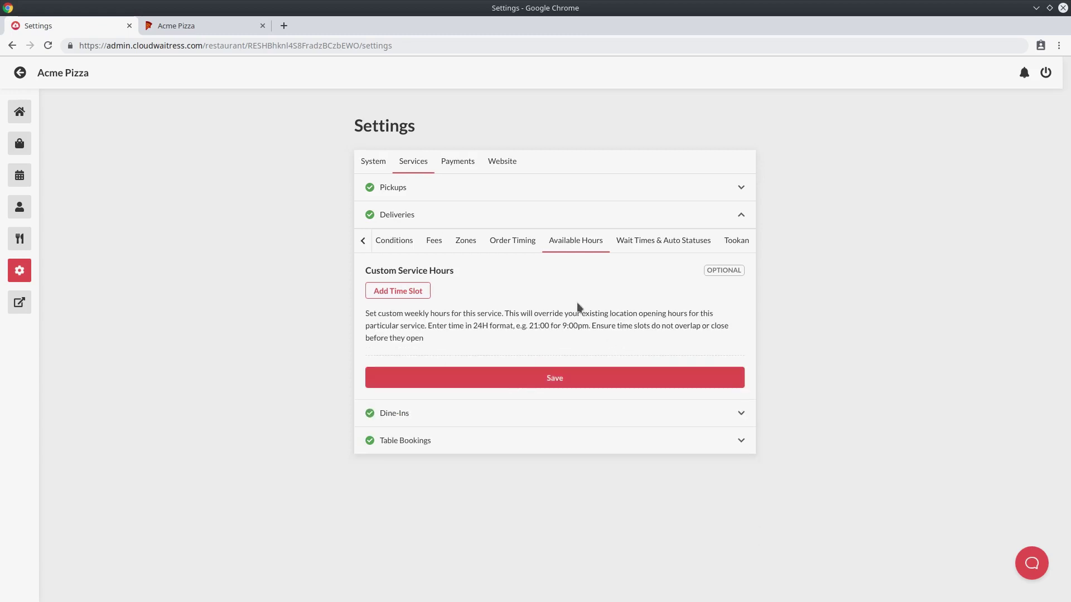
click(490, 216)
click(479, 188)
click(481, 219)
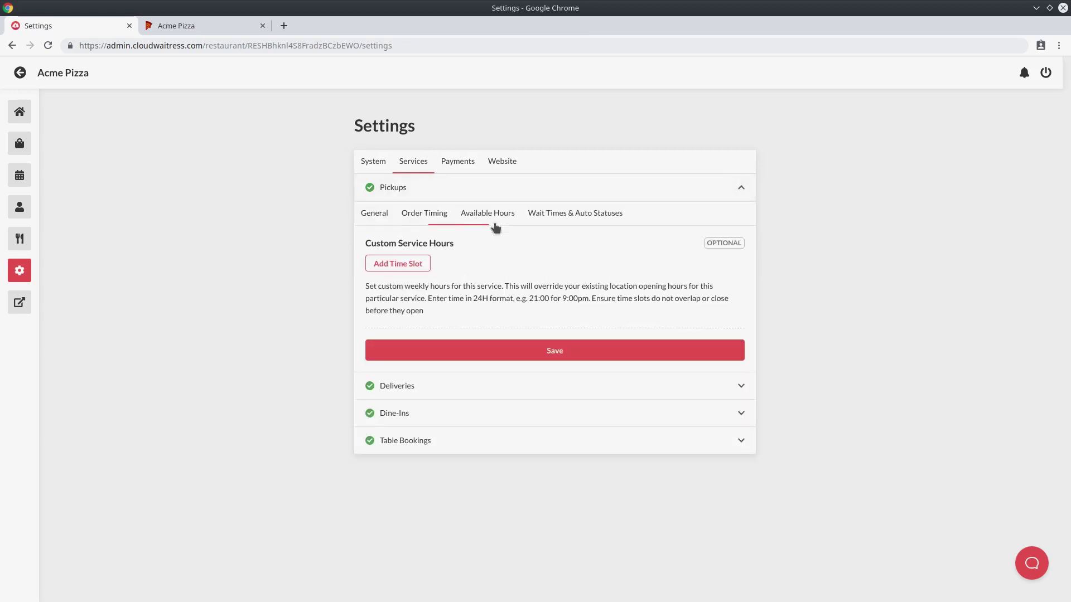
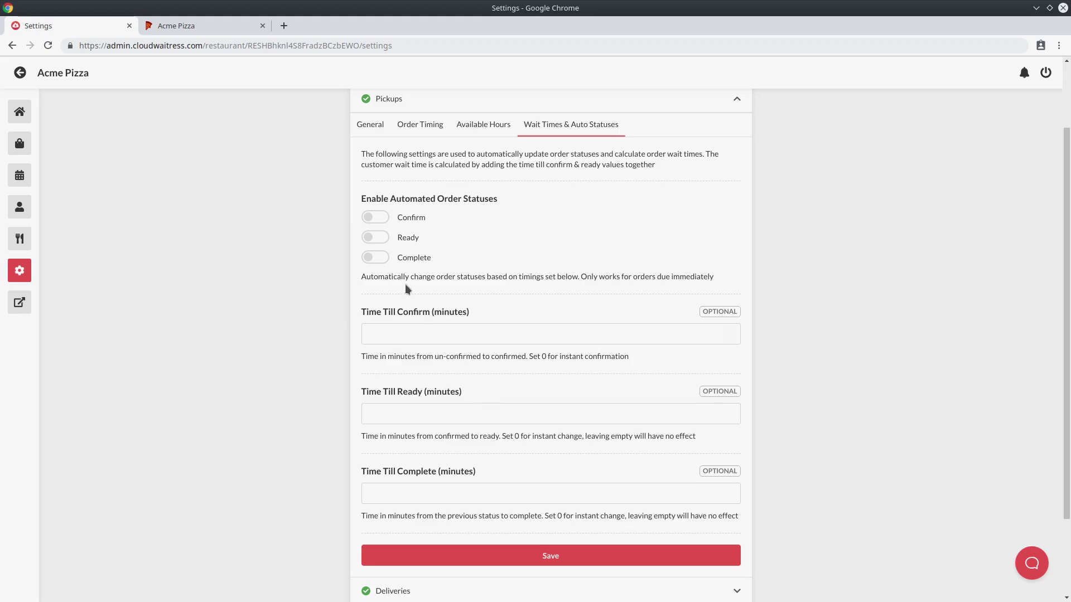
- Enable pickup auto Confirm and Ready statuses, with 5 minutes to confirm and 25 to ready
click(372, 218)
click(432, 334)
drag(361, 312, 432, 314)
click(437, 339)
text(0)
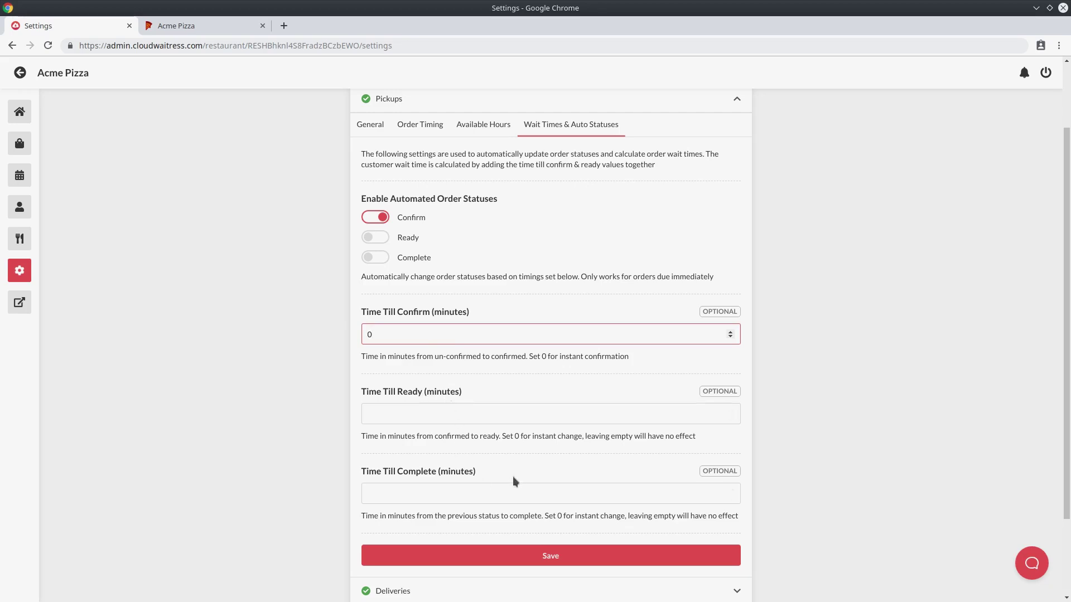
click(434, 416)
text(25)
click(418, 336)
key(BackSpace)
text(5)
click(360, 330)
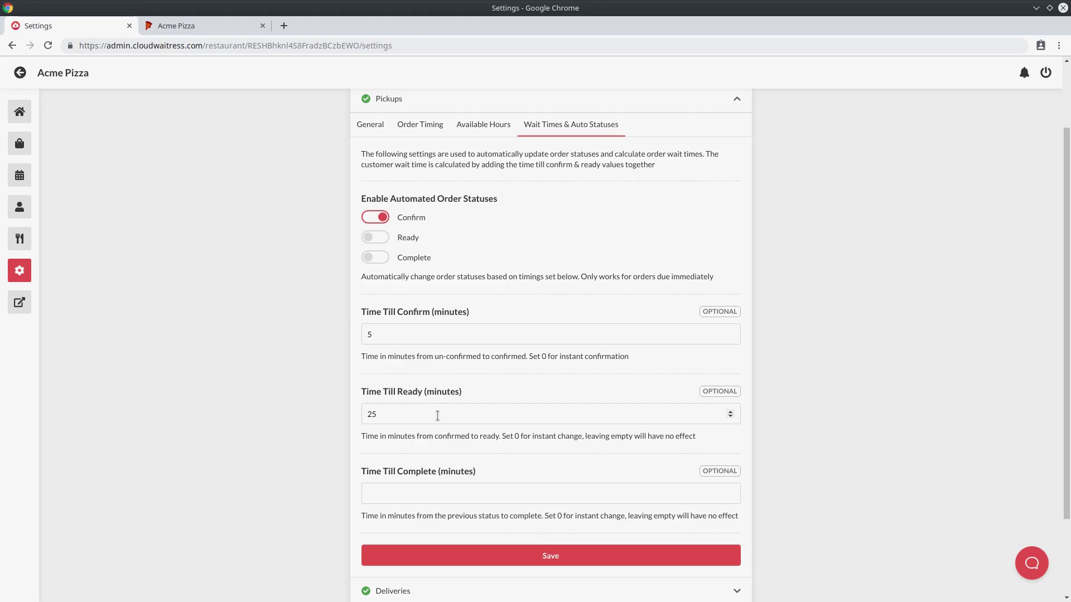
click(382, 240)
- Enter 200 minutes in the pickup Time Till Complete field
click(415, 489)
text(200)
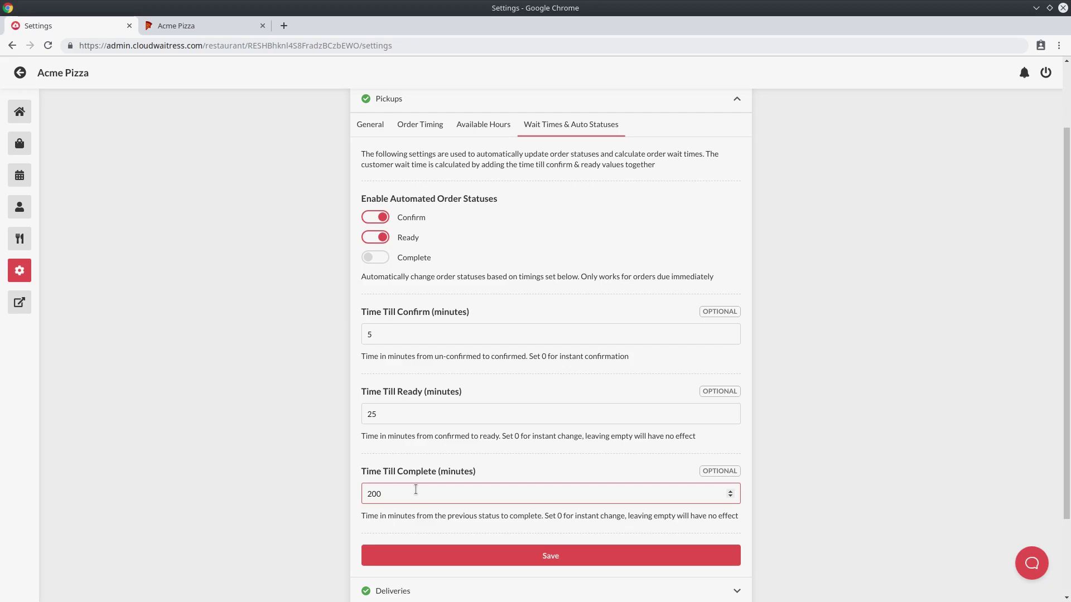
drag(416, 489, 352, 495)
click(427, 516)
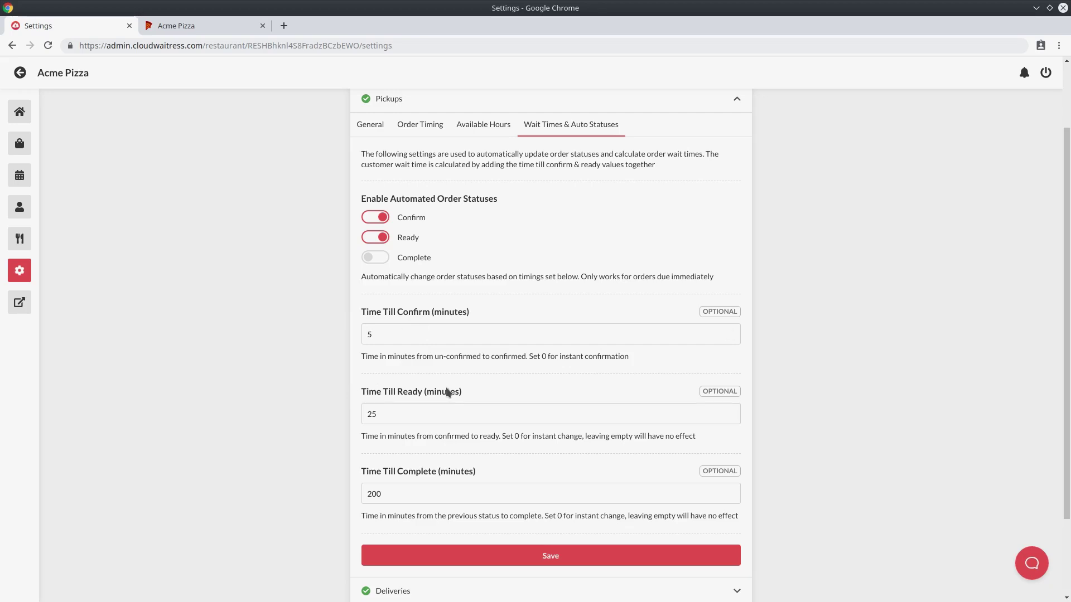
click(426, 337)
click(356, 333)
click(456, 411)
click(346, 416)
- Collapse Pickups and bring up the Deliveries Wait Times & Auto Statuses settings
click(423, 108)
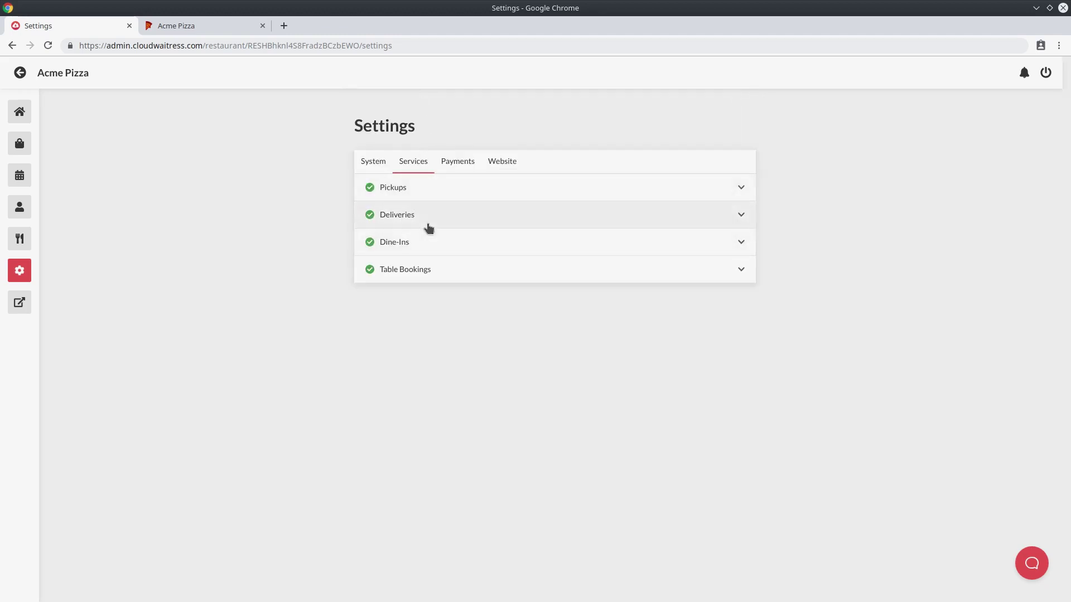
click(428, 227)
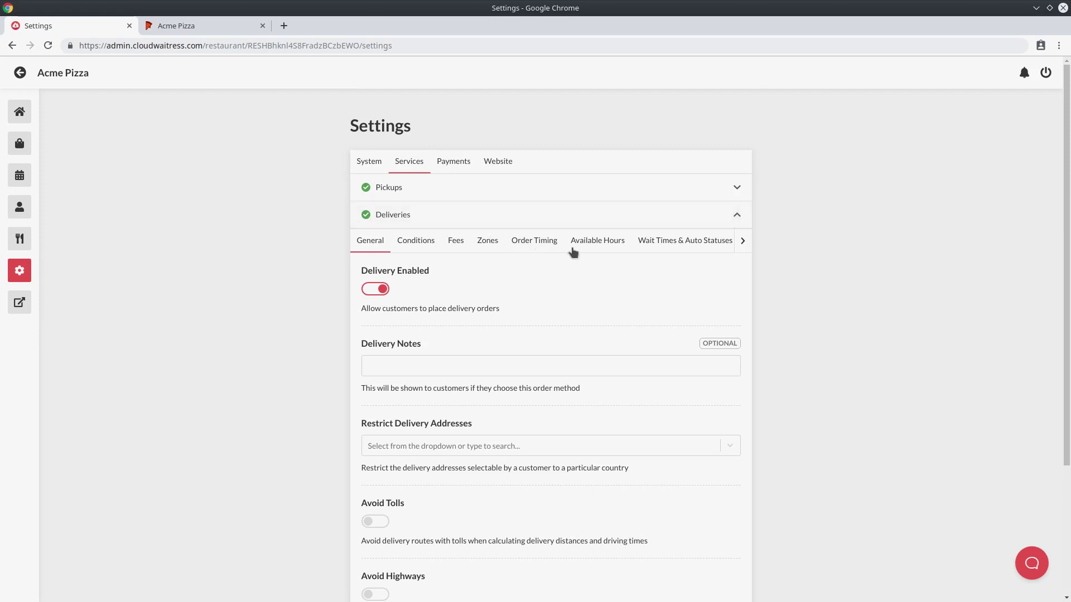
click(685, 249)
scroll(622, 292, down, 5)
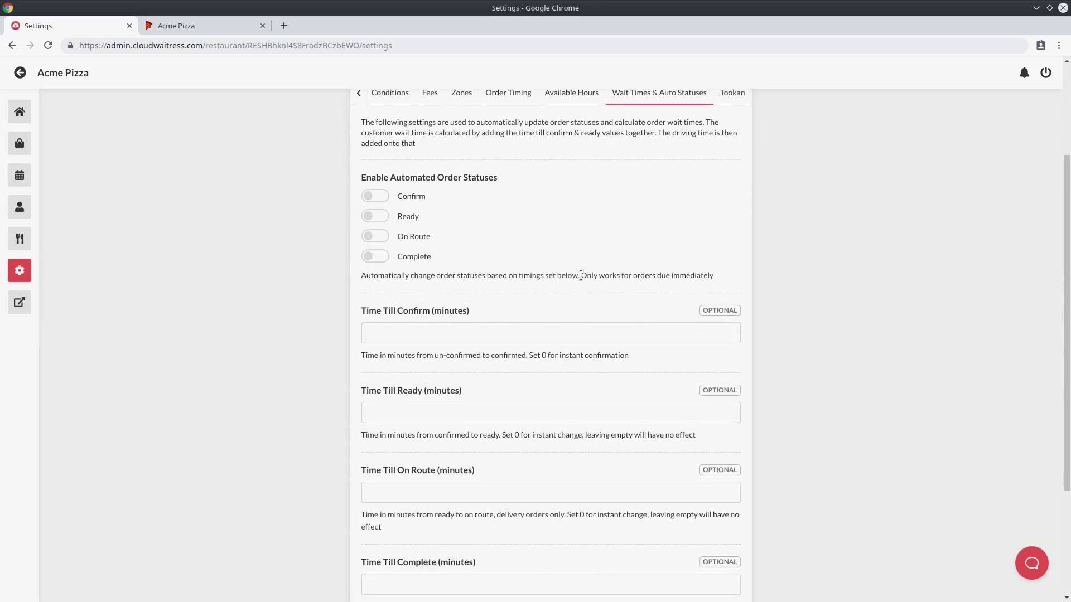
drag(399, 235, 453, 235)
click(452, 235)
drag(366, 311, 431, 310)
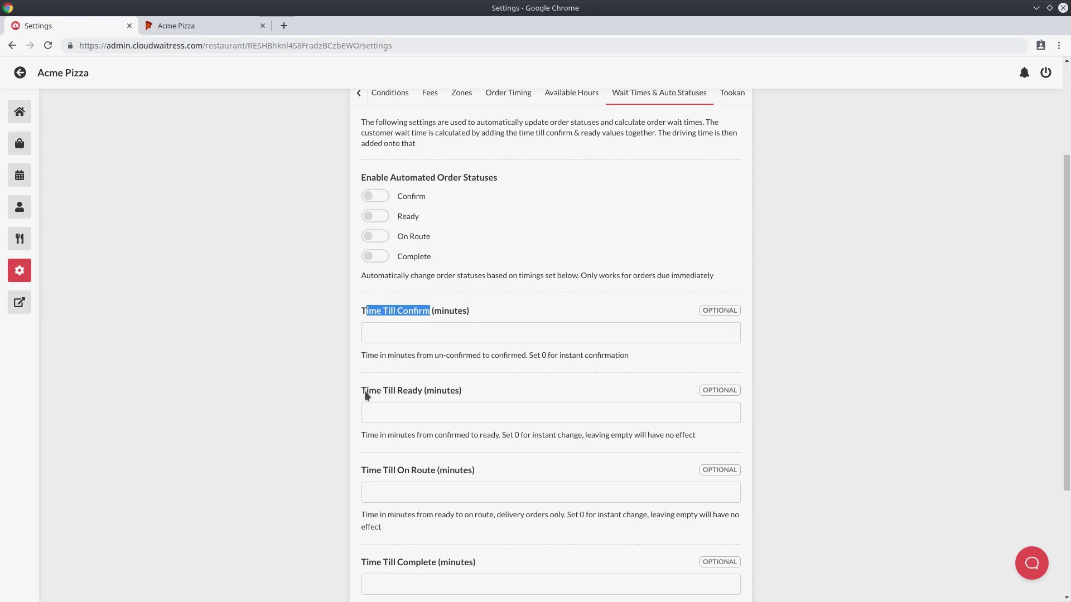
drag(363, 390, 417, 388)
drag(363, 470, 441, 470)
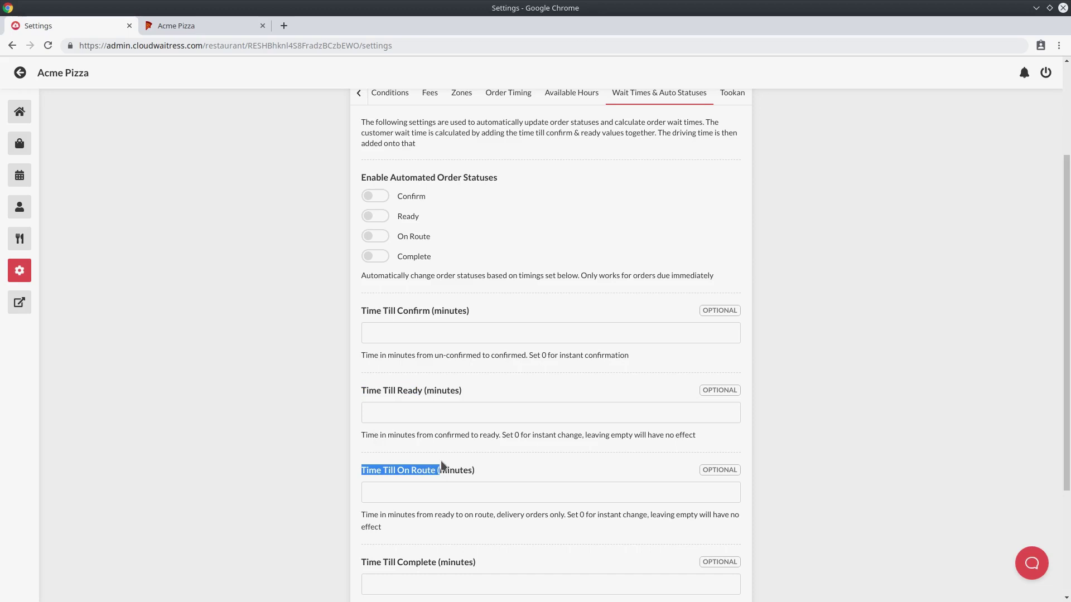
- Enter 0 minutes to confirm, 25 to ready and 5 to on route for deliveries
click(433, 337)
text(0)
click(431, 408)
text(25)
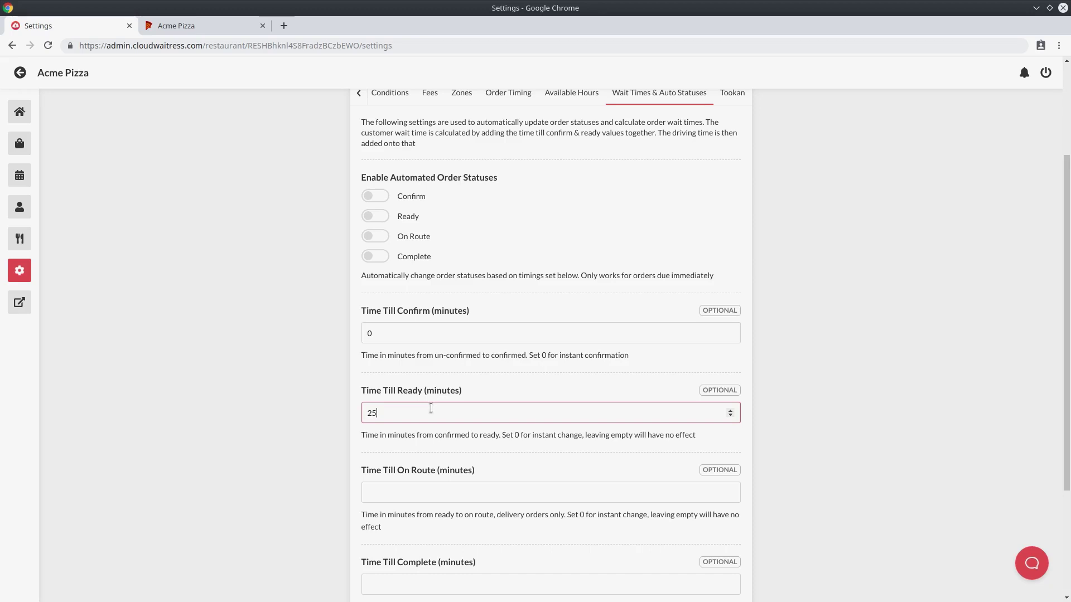
click(403, 487)
text(5)
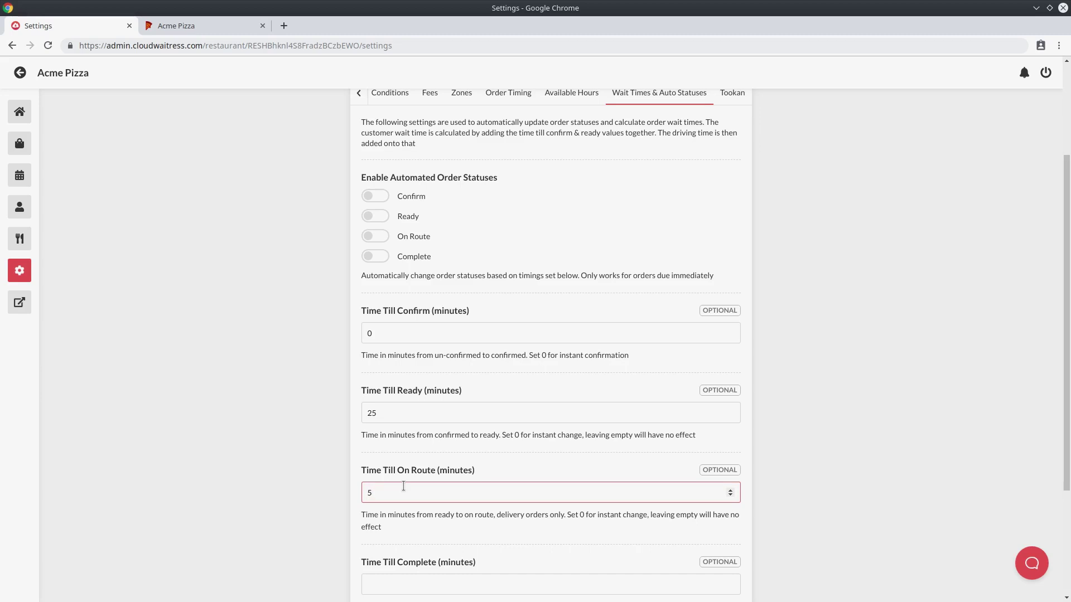
click(406, 332)
click(419, 415)
click(421, 492)
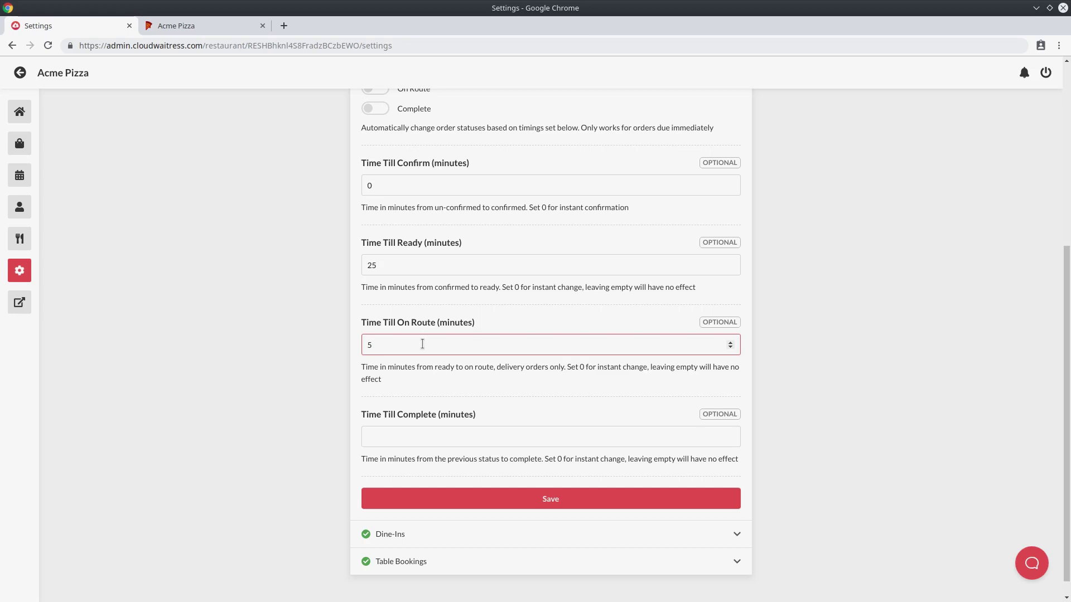
scroll(422, 345, up, 5)
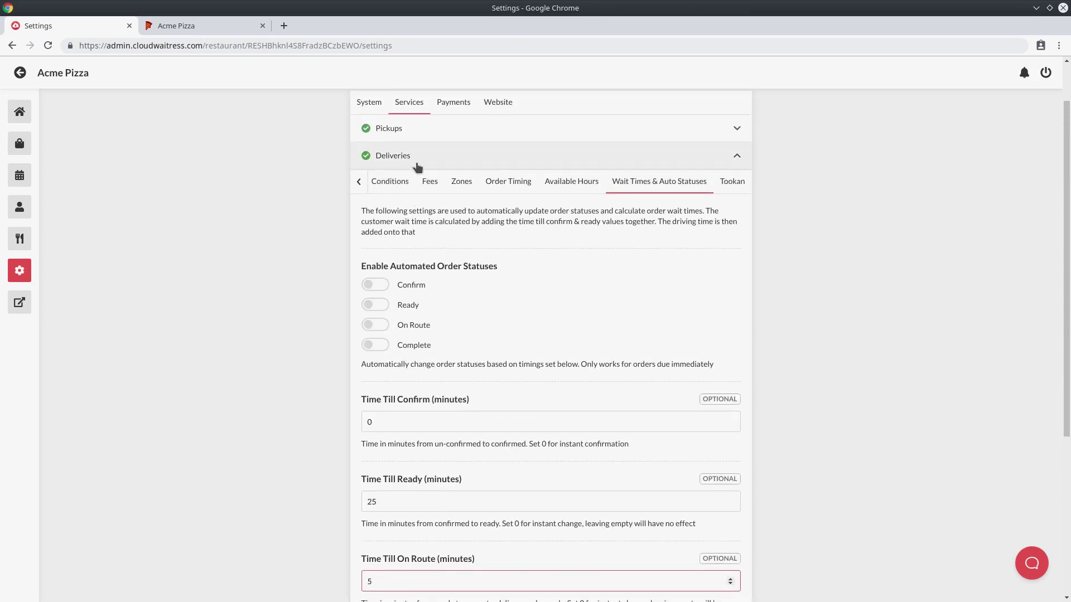
- Review the General delivery settings, including the address restriction, then show delivery Conditions
click(359, 182)
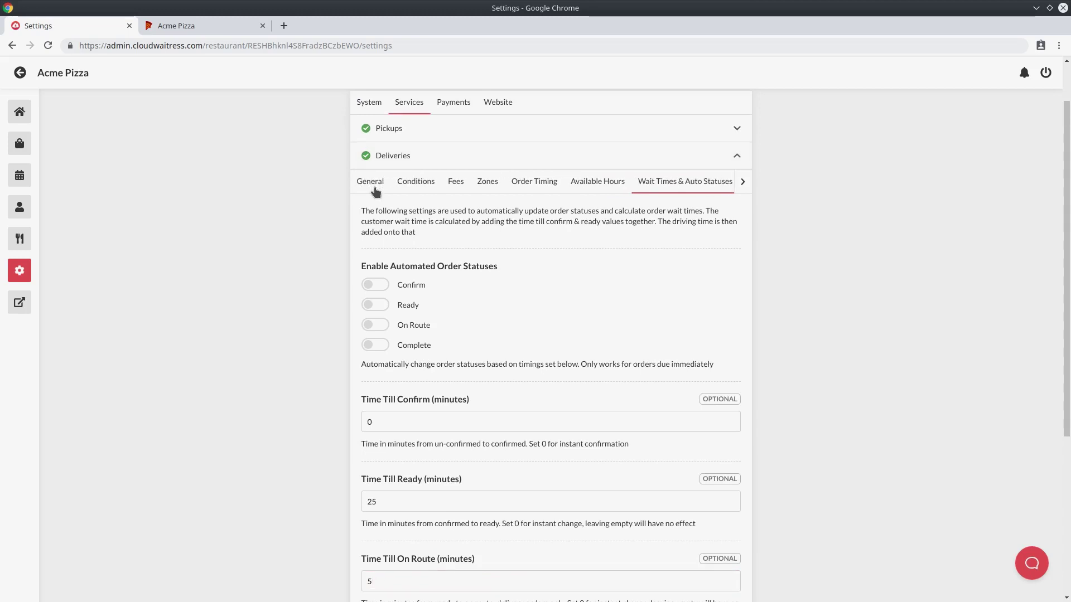
click(370, 182)
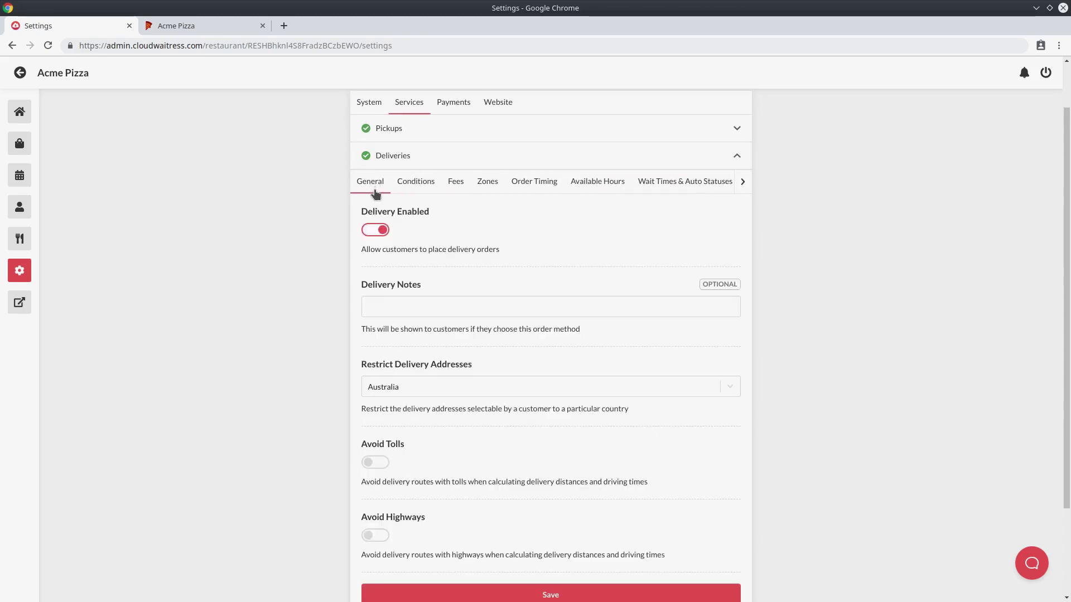
drag(360, 366, 490, 363)
click(489, 363)
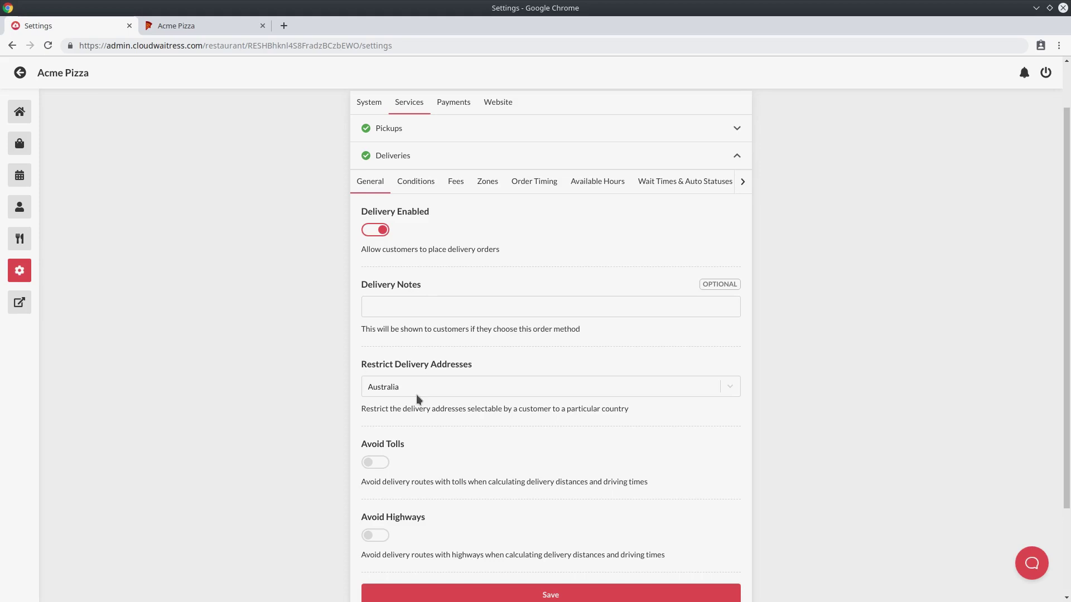
scroll(416, 394, down, 2)
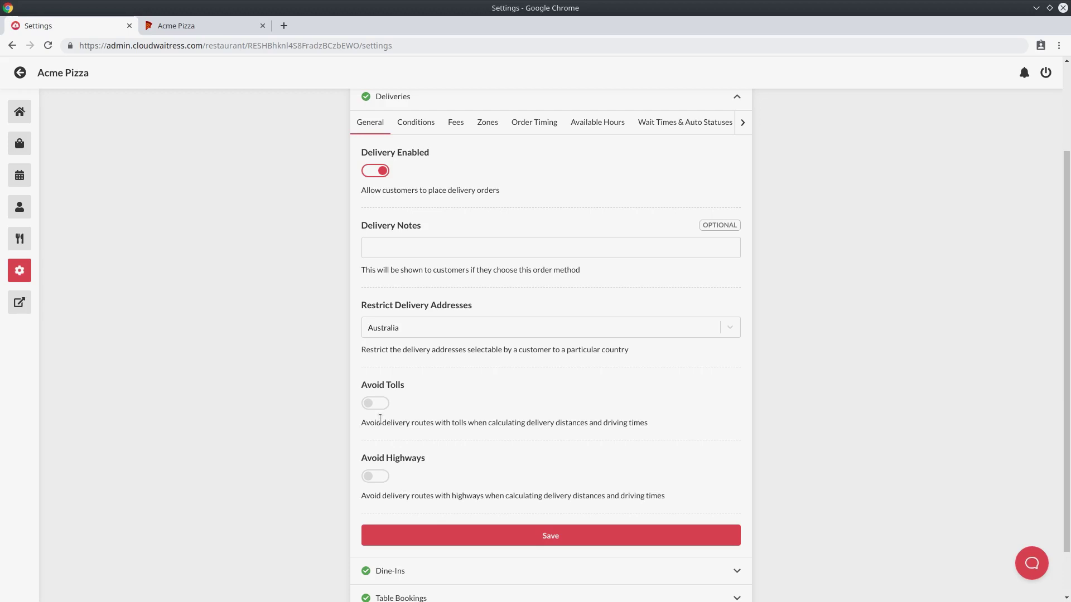
click(417, 132)
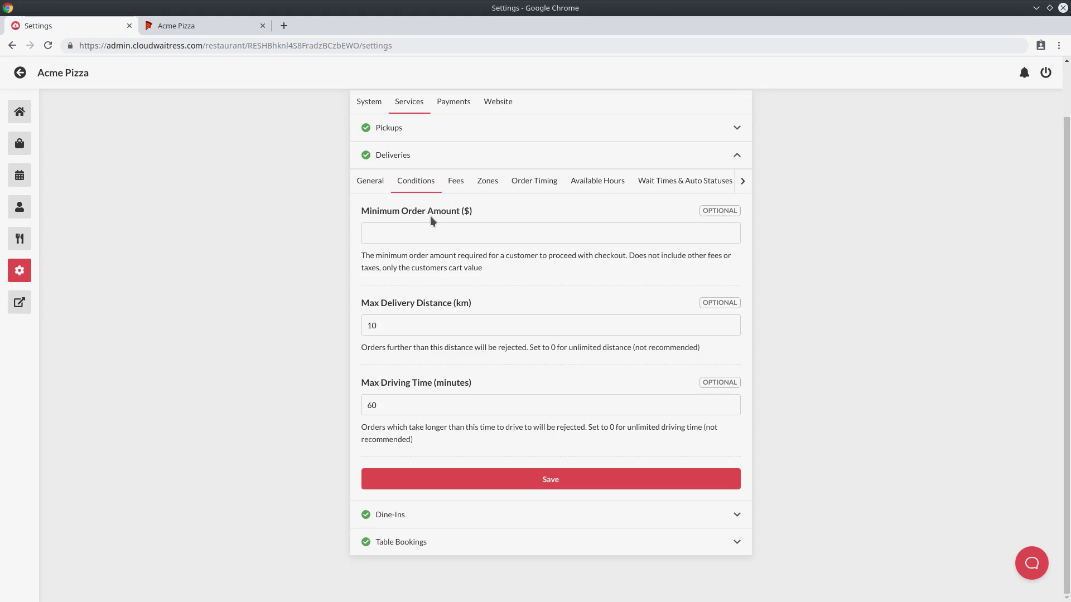
- Set a $30 minimum delivery order amount and go to the delivery Fees settings
click(444, 229)
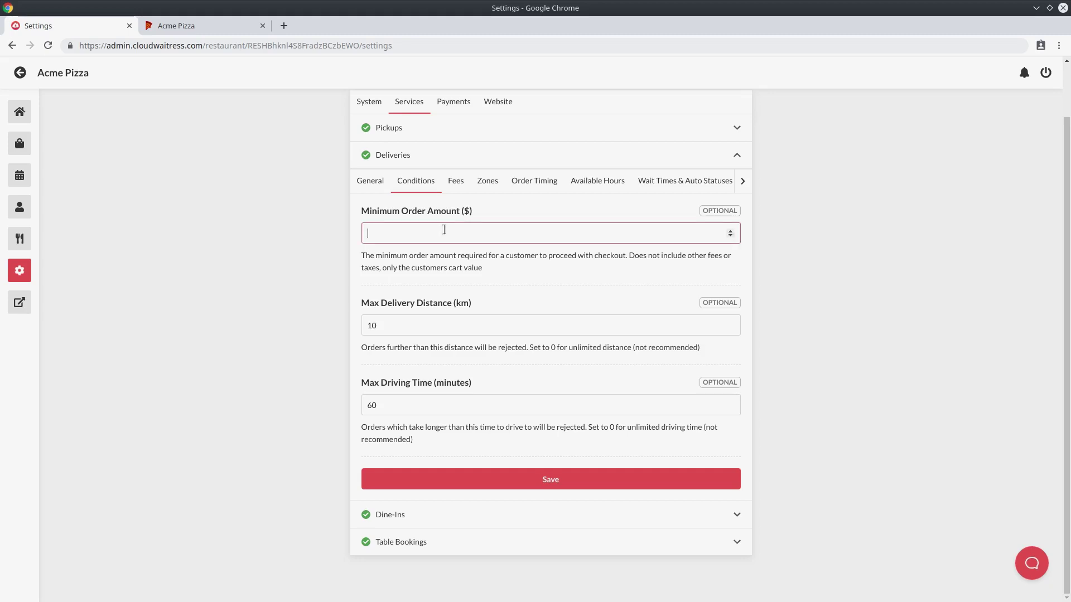
text(30)
click(455, 184)
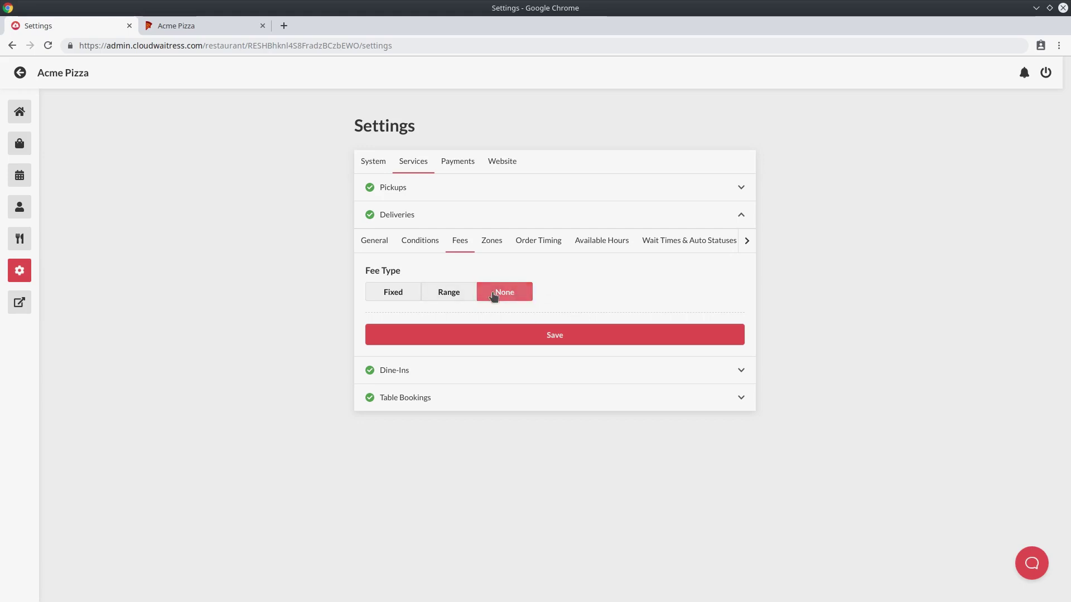
- Switch the delivery fee type to Range and add three price brackets
click(413, 302)
click(405, 346)
text(12)
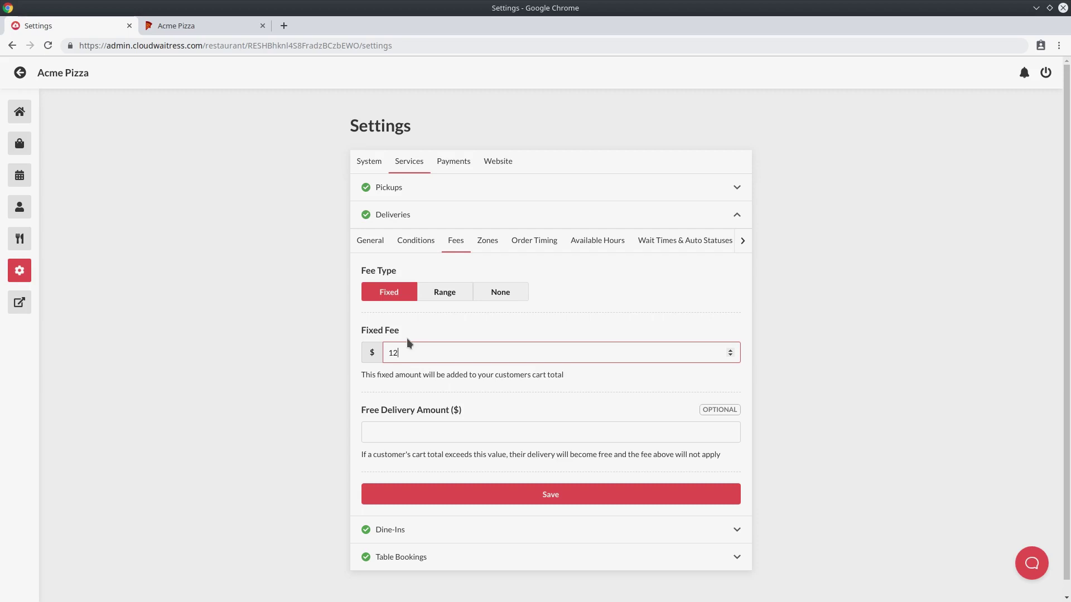
click(459, 302)
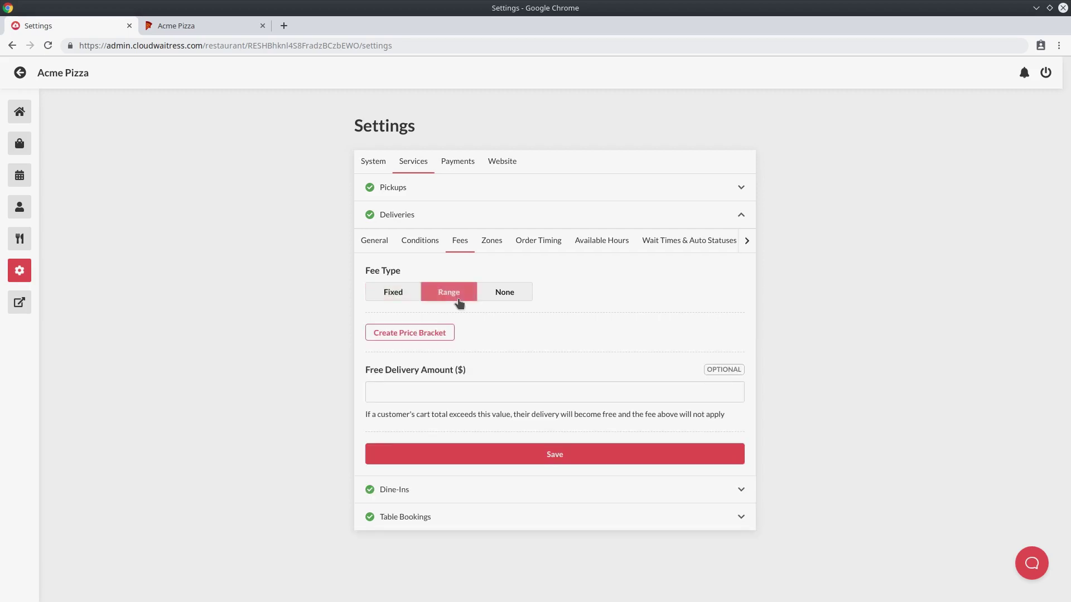
click(435, 333)
click(596, 353)
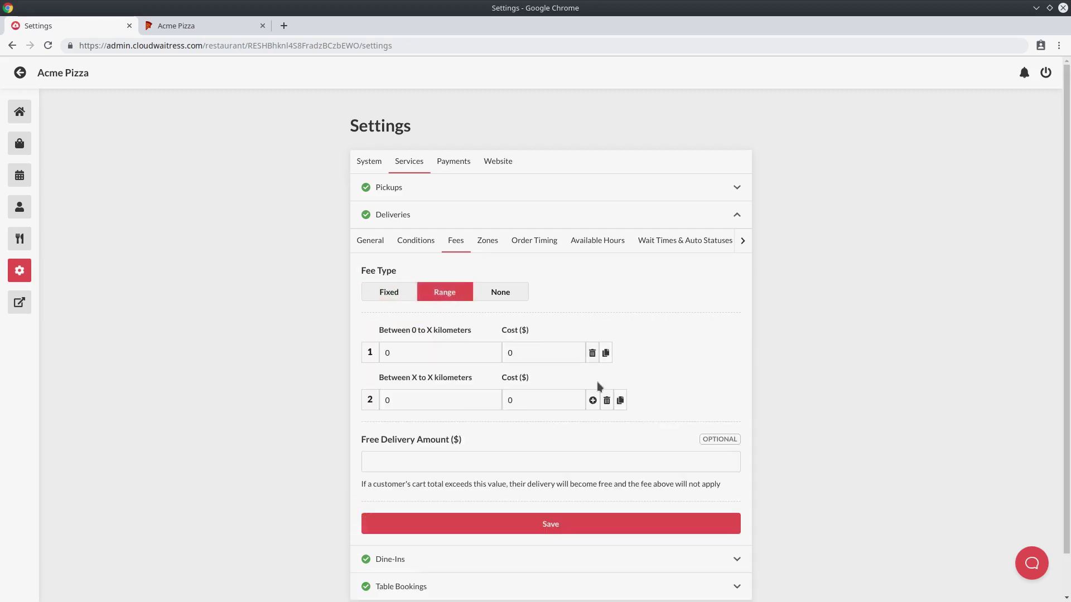
click(592, 400)
- Set the first two brackets to $8 up to 5 km and $12 up to 8 km
click(449, 352)
text(5)
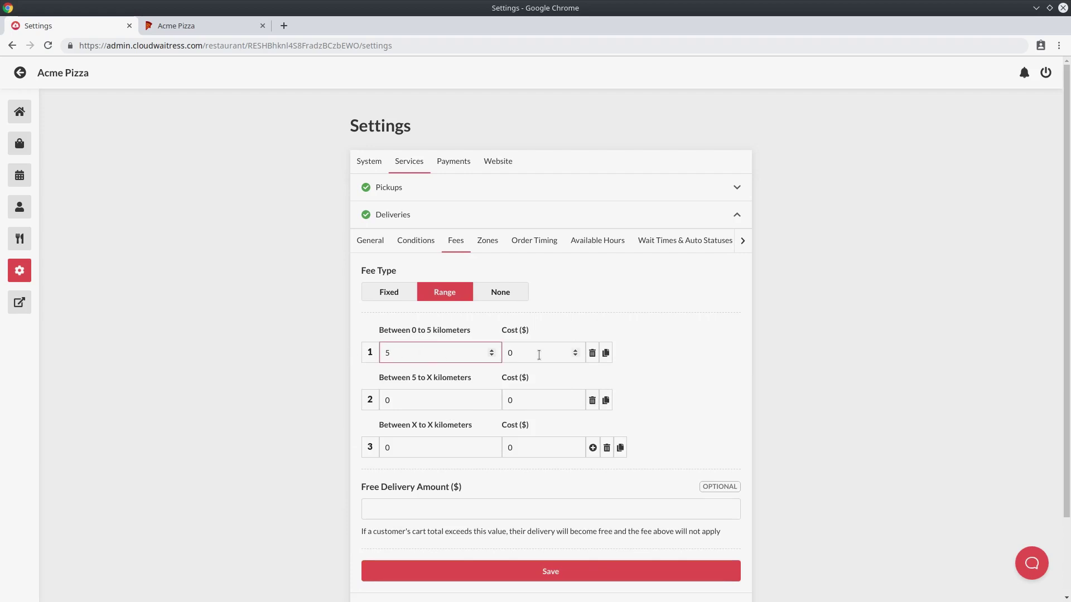
double_click(539, 352)
text(8)
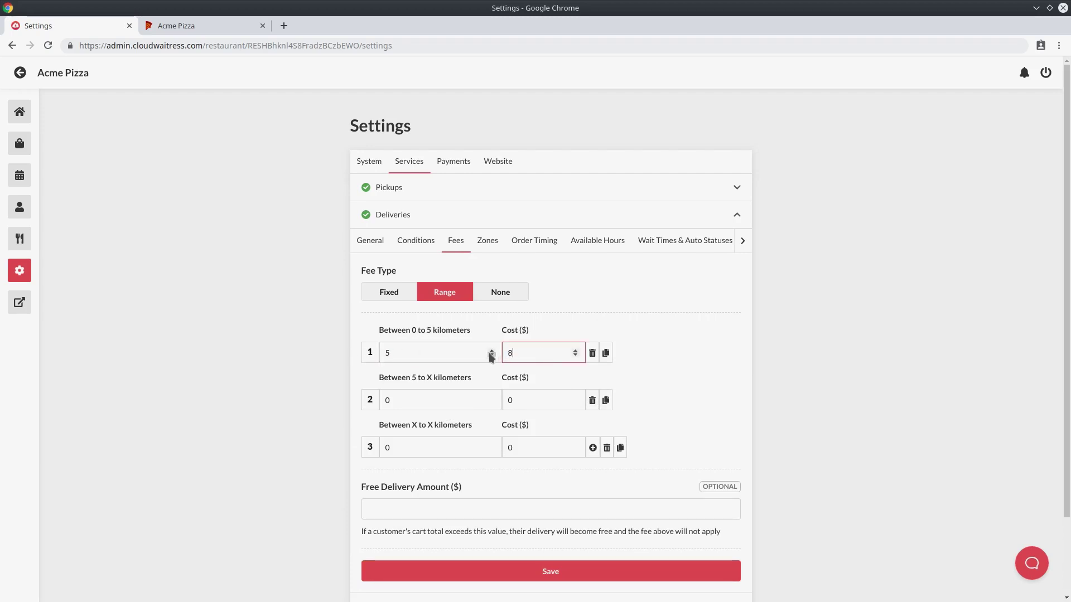
double_click(416, 400)
text(8)
double_click(549, 400)
text(12)
- Set the third delivery fee bracket to $15 up to 12 km
click(430, 446)
key(BackSpace)
text(12)
click(556, 442)
key(BackSpace)
text(15)
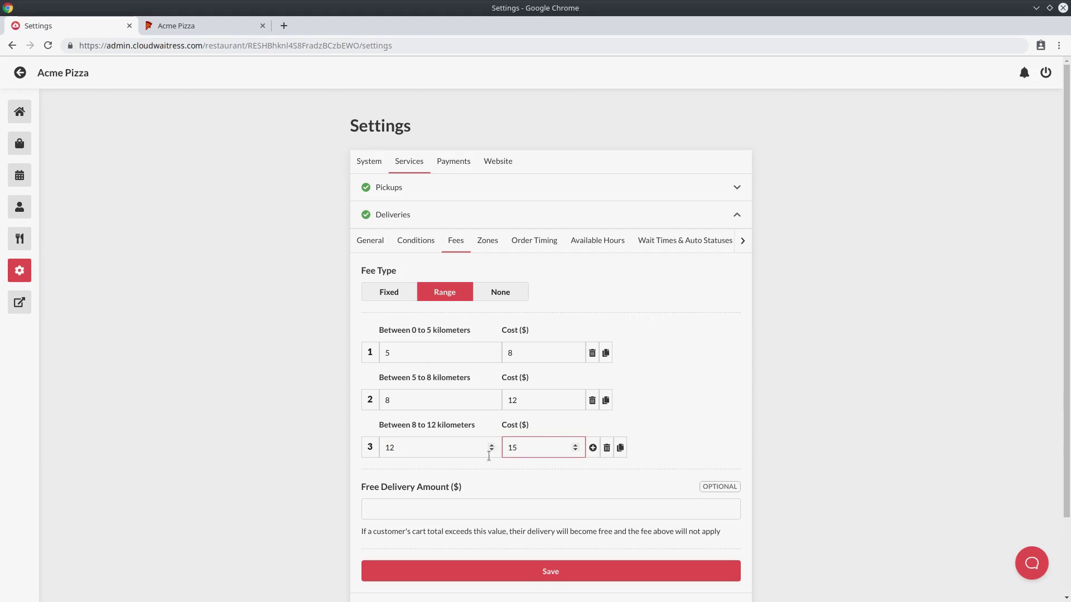
scroll(527, 427, down, 1)
scroll(518, 449, down, 2)
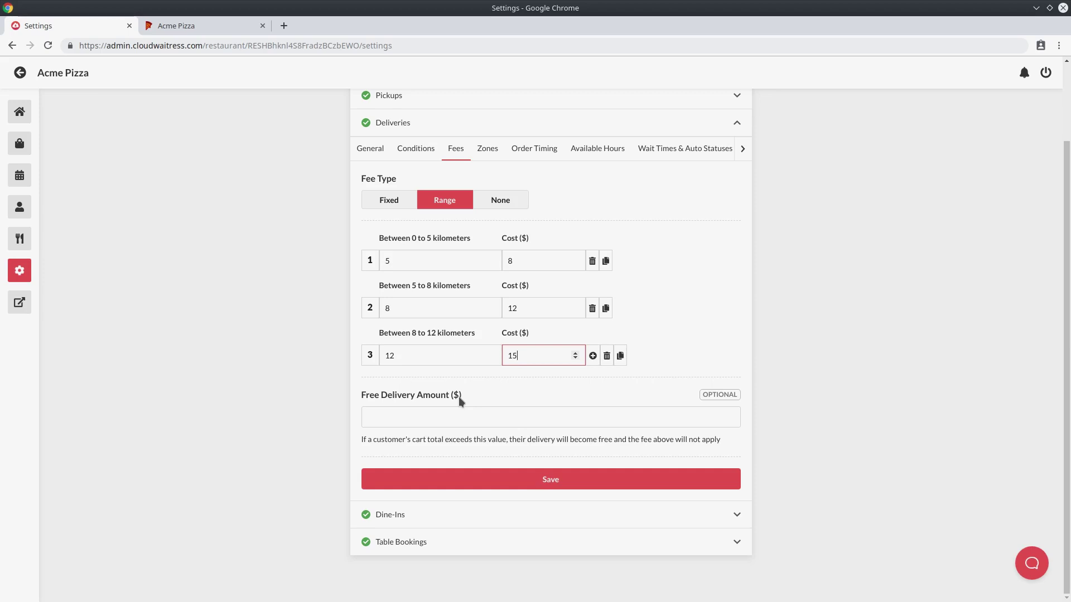
- Set a $60 free delivery threshold, review Zones, Conditions and Fees, then collapse Deliveries
click(465, 413)
text(6)
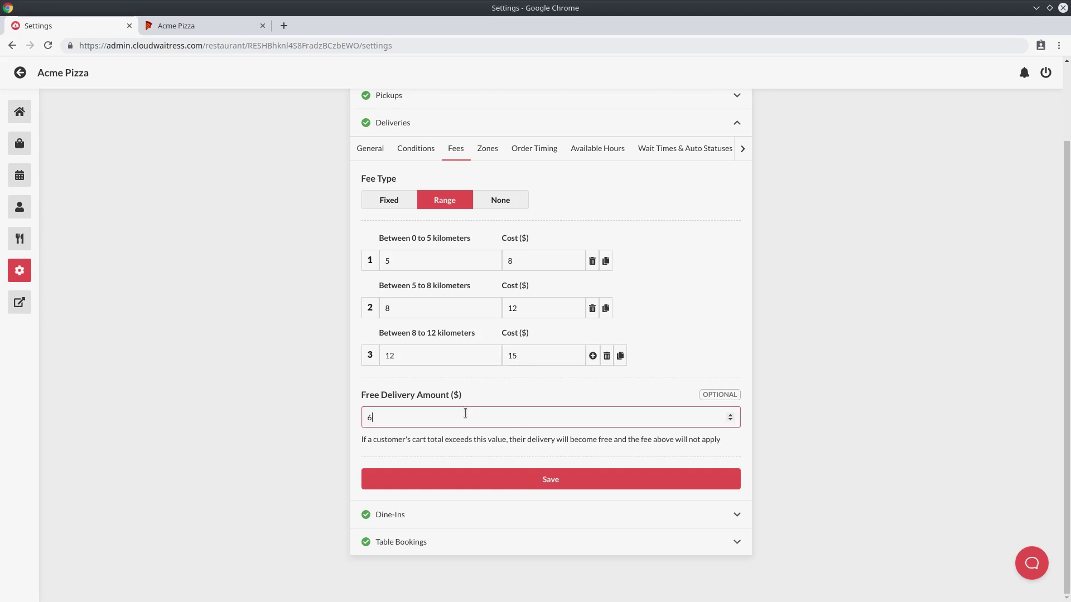
text(0)
click(486, 150)
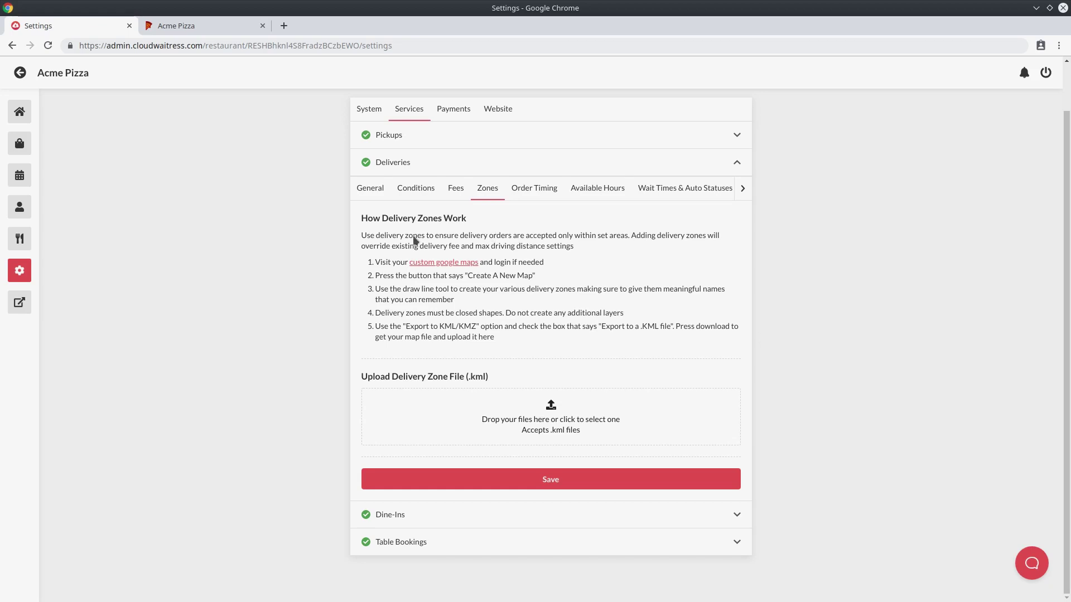
click(414, 192)
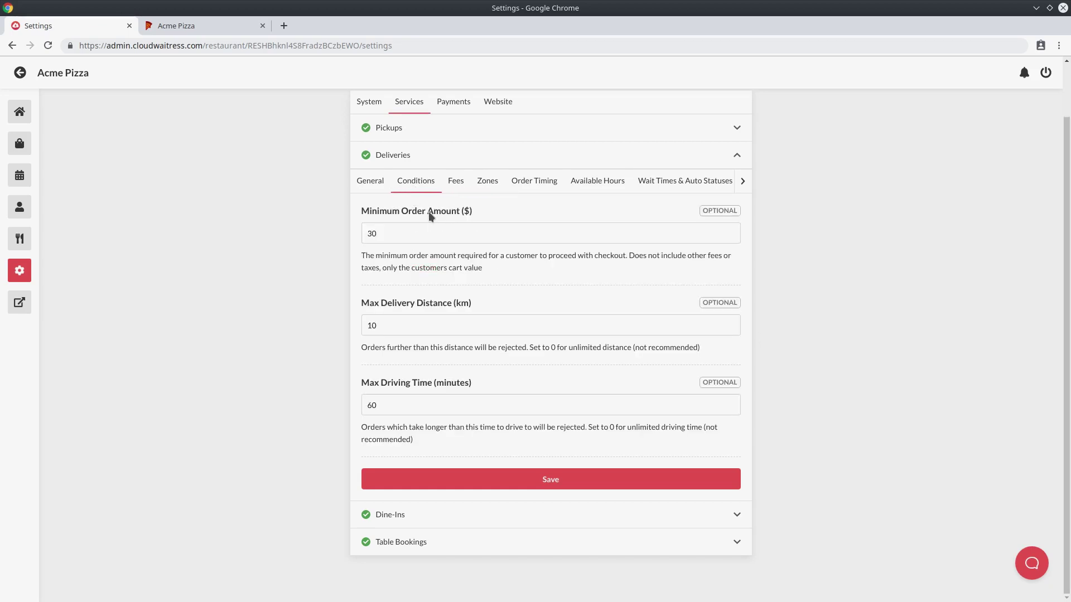
click(456, 187)
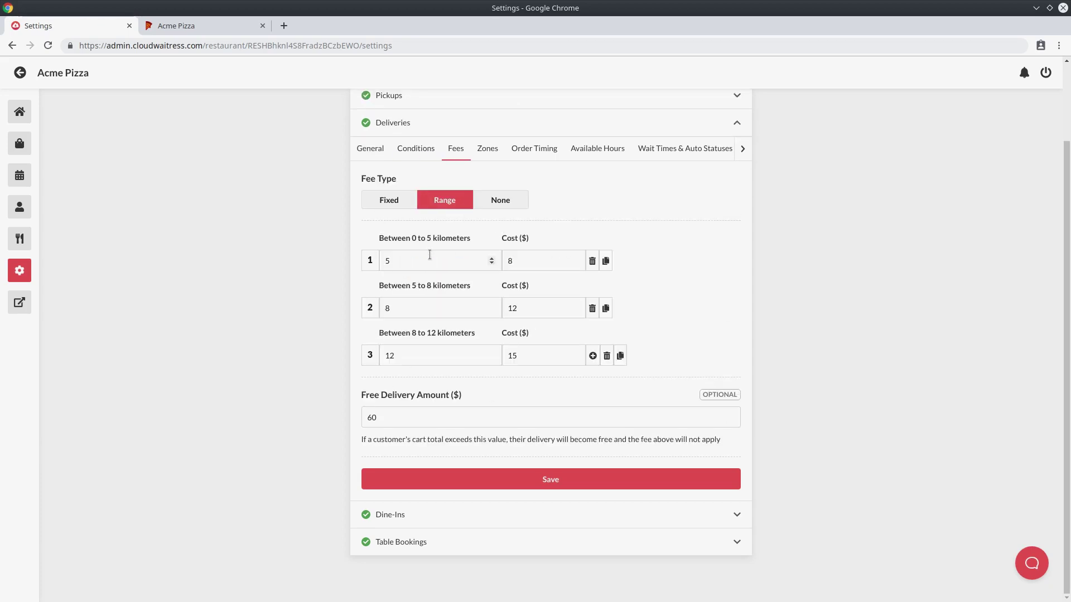
click(490, 151)
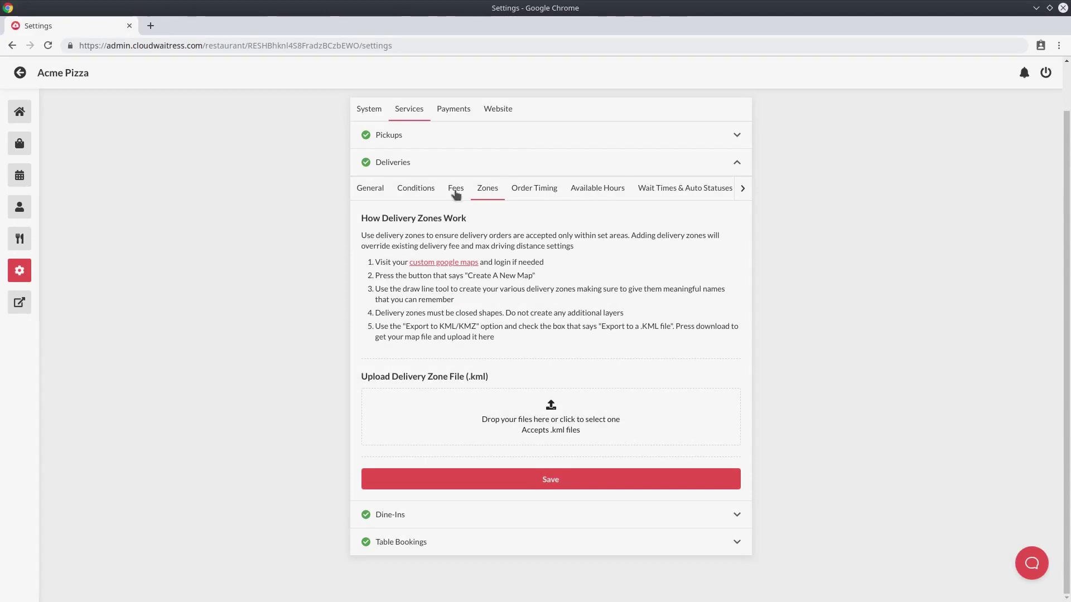
click(444, 168)
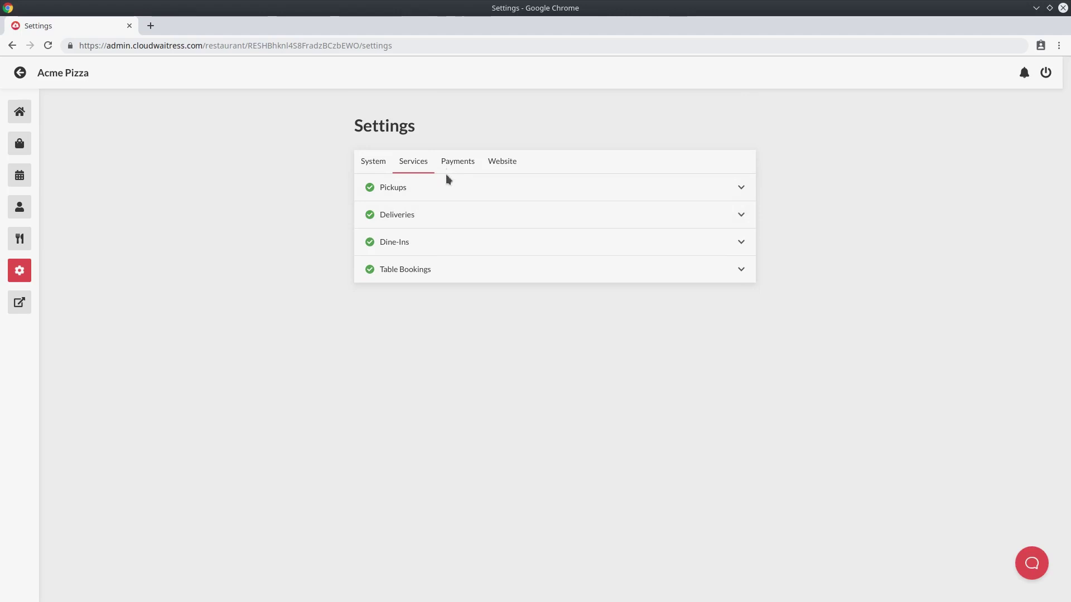
- Expand the Dine-Ins section and switch to its Tables list
click(434, 250)
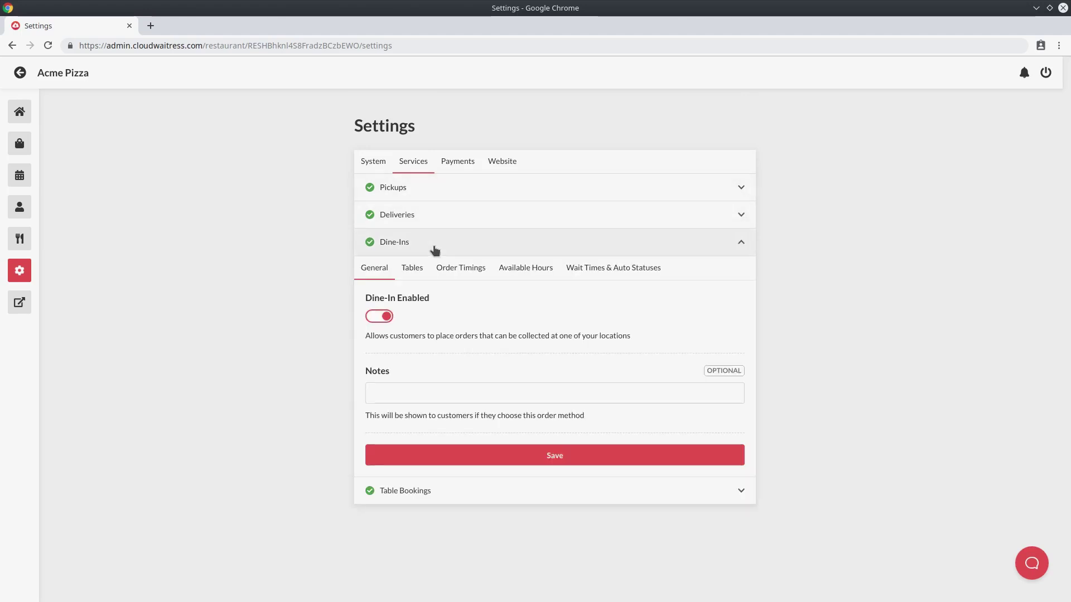
click(422, 277)
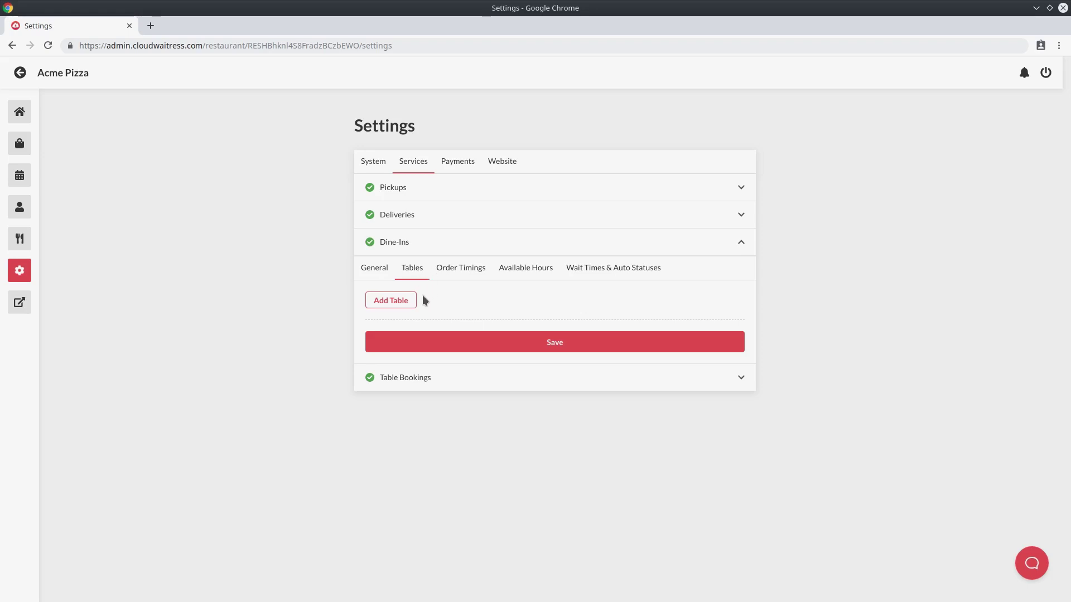
- Add three dine-in tables named A, B and C
click(413, 302)
click(413, 302)
click(414, 302)
click(427, 350)
text(A)
click(428, 368)
text(B)
click(428, 387)
text(C)
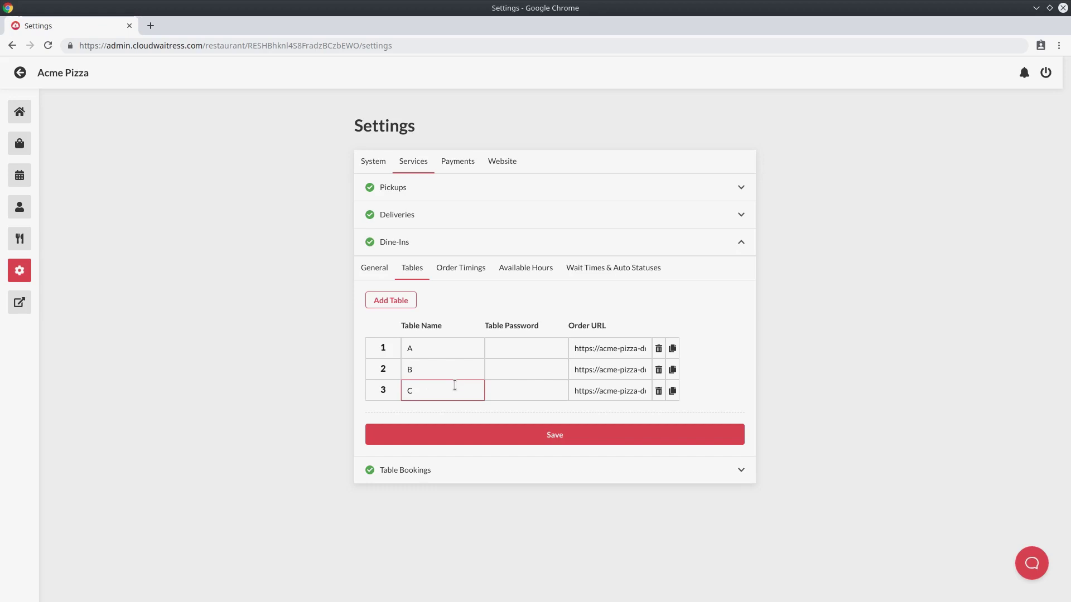
- Enter a table password for table A
click(462, 347)
click(458, 390)
click(508, 350)
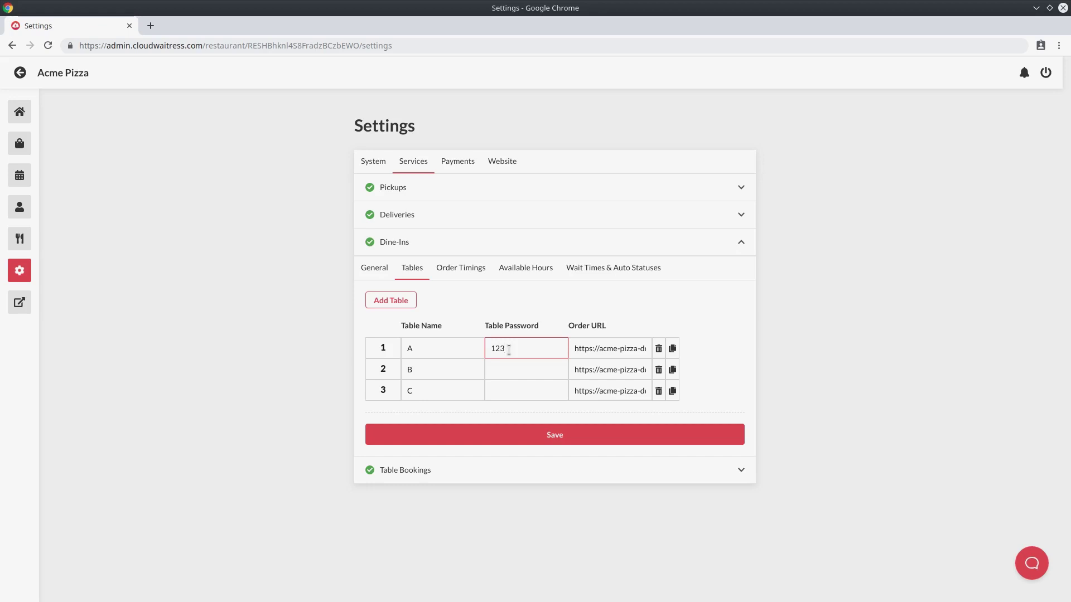
- Save the tables and load table A's order URL in a new browser tab
click(624, 349)
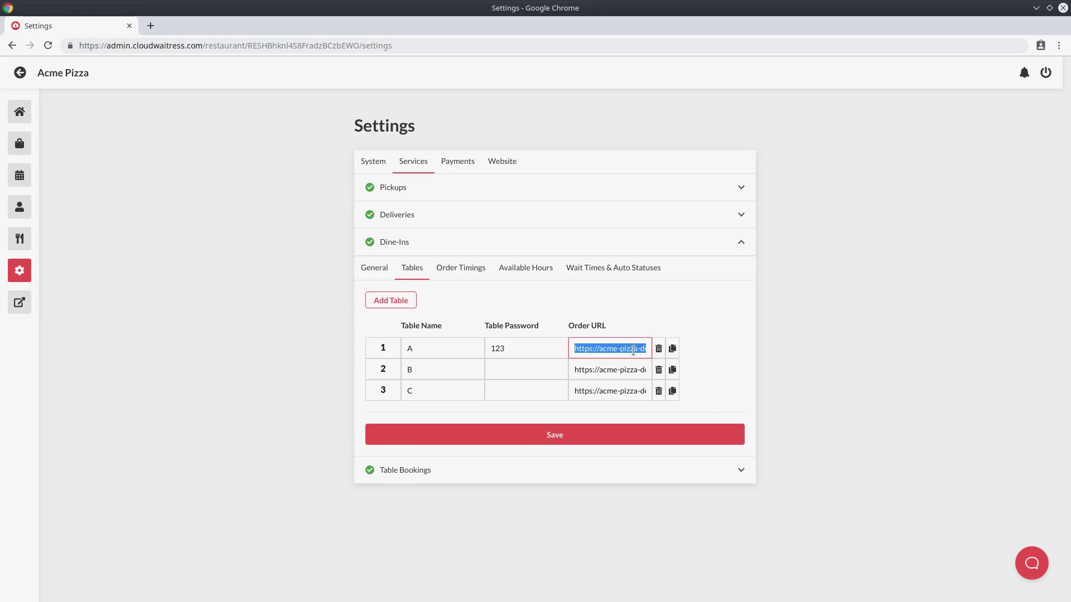
click(614, 436)
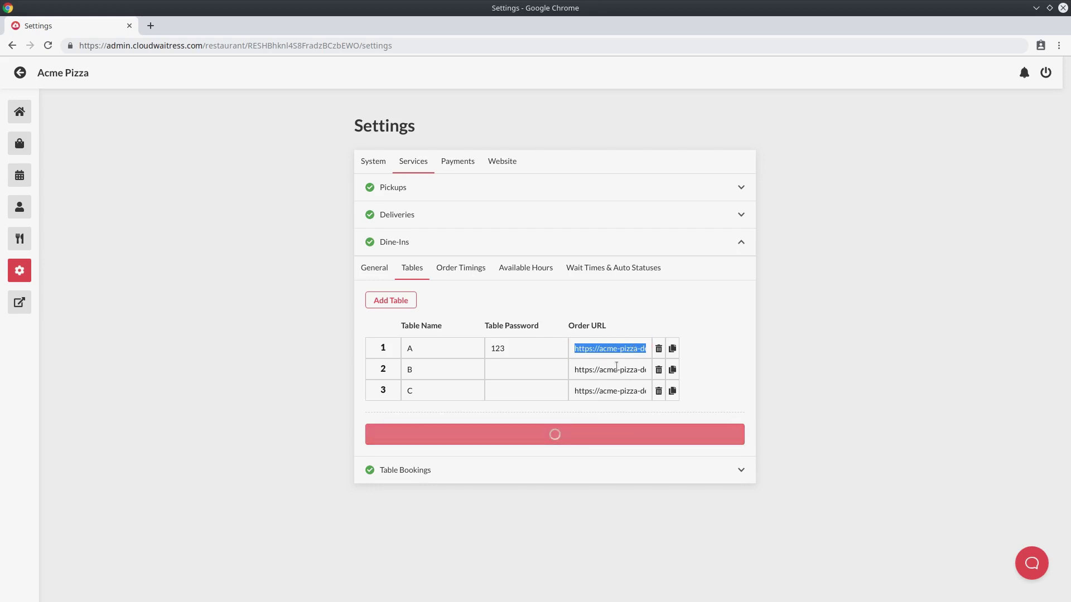
click(624, 349)
key(ctrl+c)
key(ctrl+t)
key(ctrl+v)
key(Return)
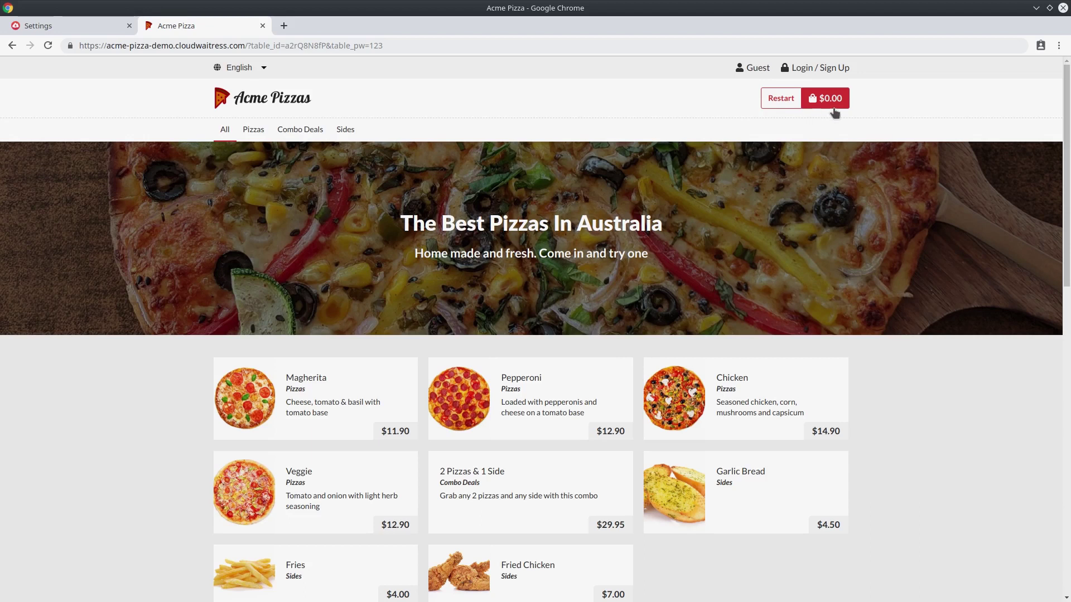
- Add a thin-base Pepperoni pizza ($12.90) to the Acme Pizzas cart
click(562, 383)
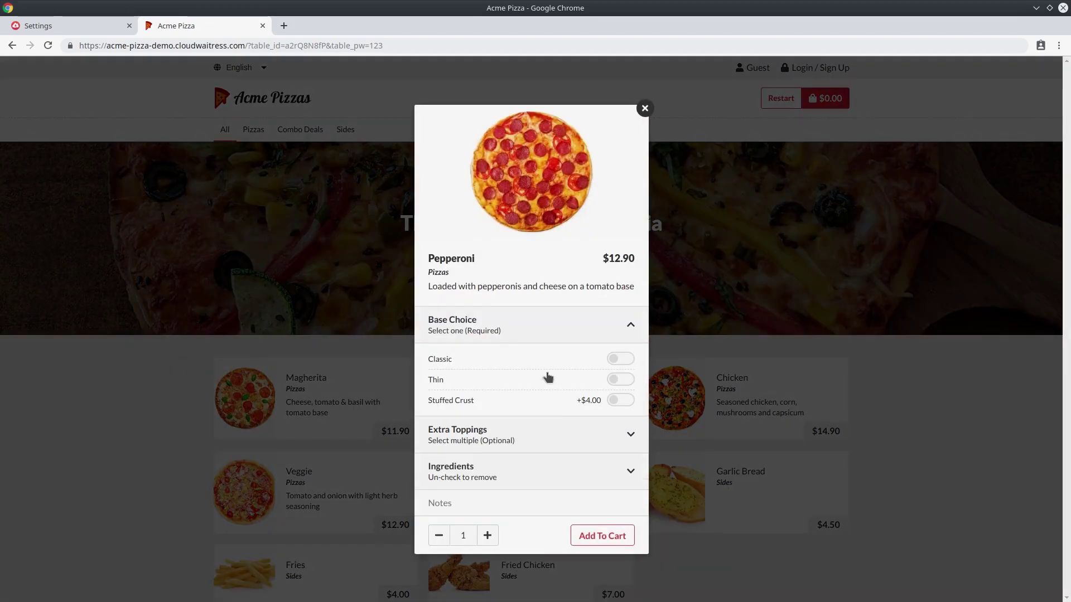
click(620, 380)
click(602, 534)
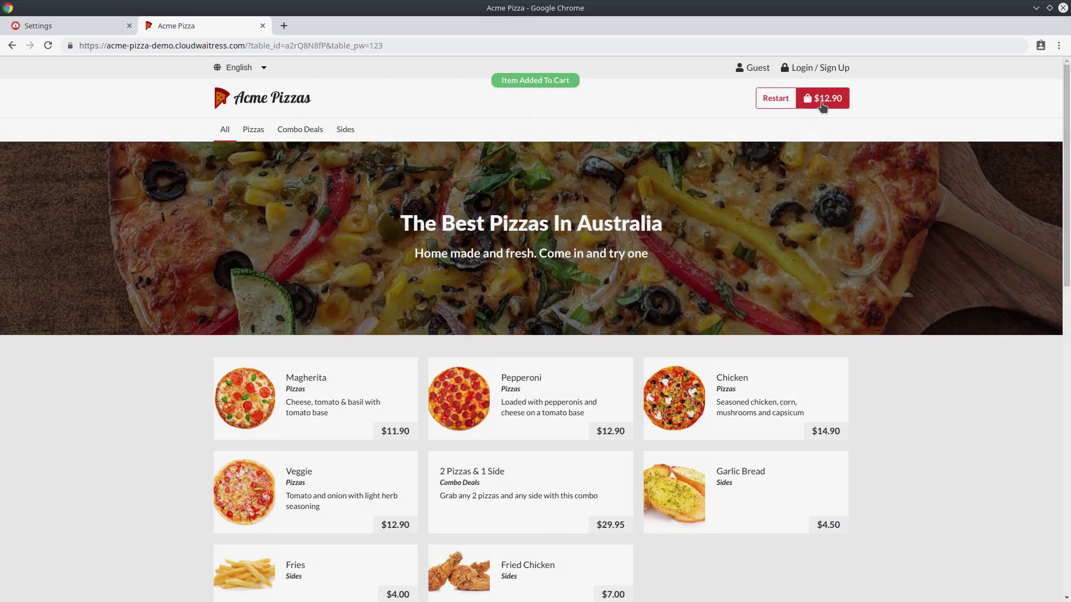
- Go to checkout and confirm it shows a Dine-In order for Table A
click(822, 107)
click(548, 456)
drag(582, 247, 636, 167)
click(635, 163)
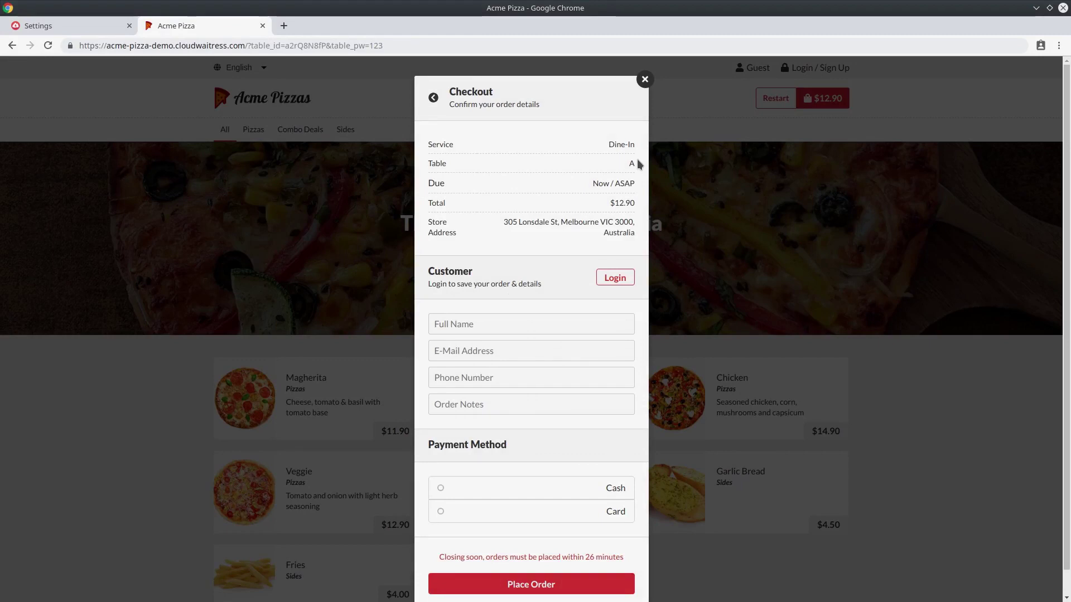
- In admin settings, set the Table Bookings people limit to 10 and view Booking Timings
click(72, 29)
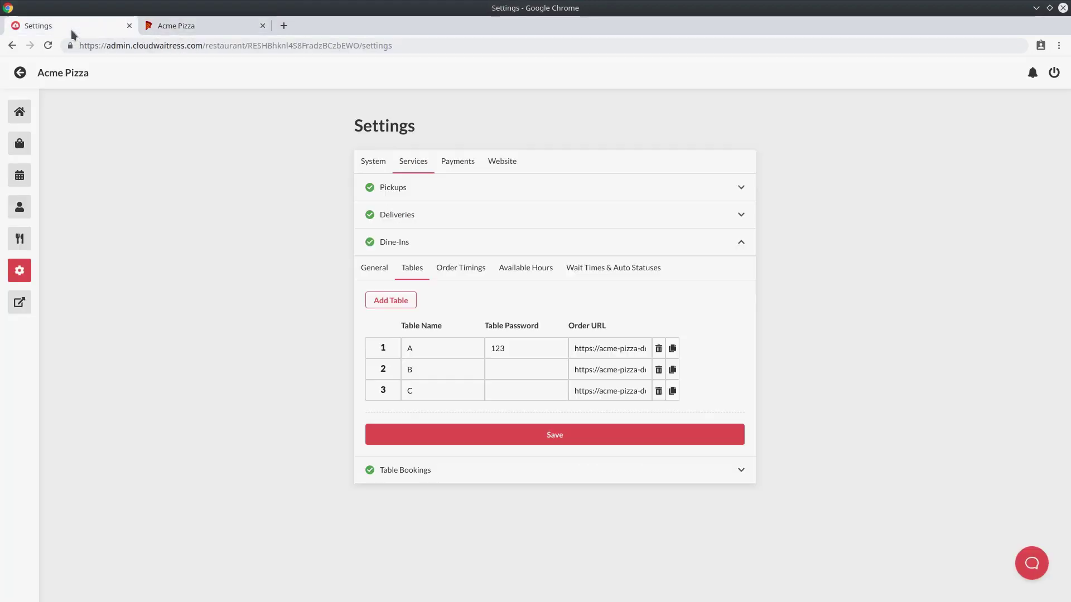
click(460, 472)
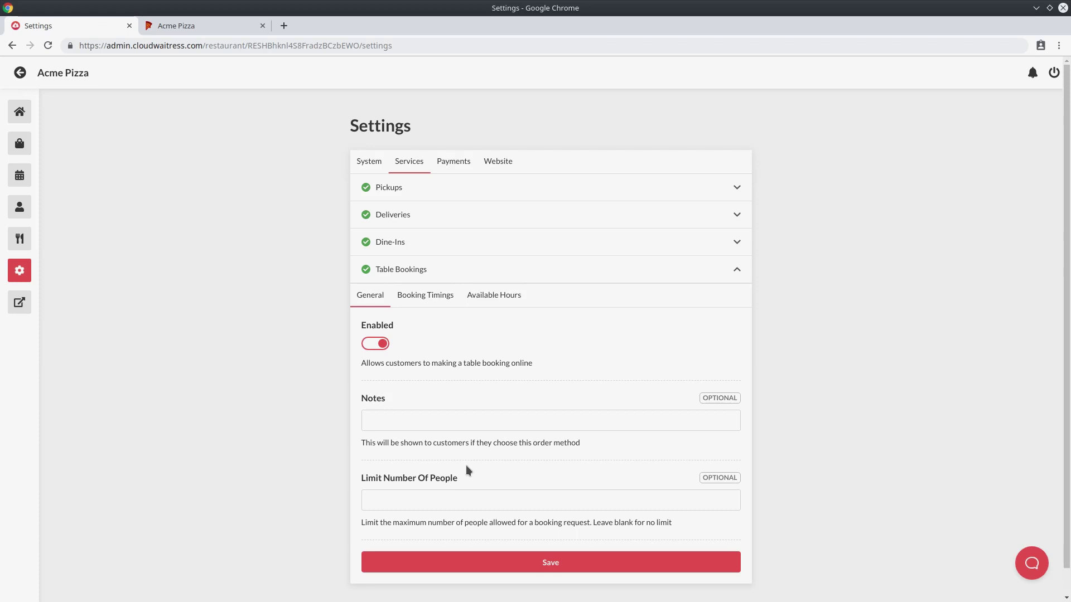
drag(466, 465, 443, 480)
click(444, 499)
text(10)
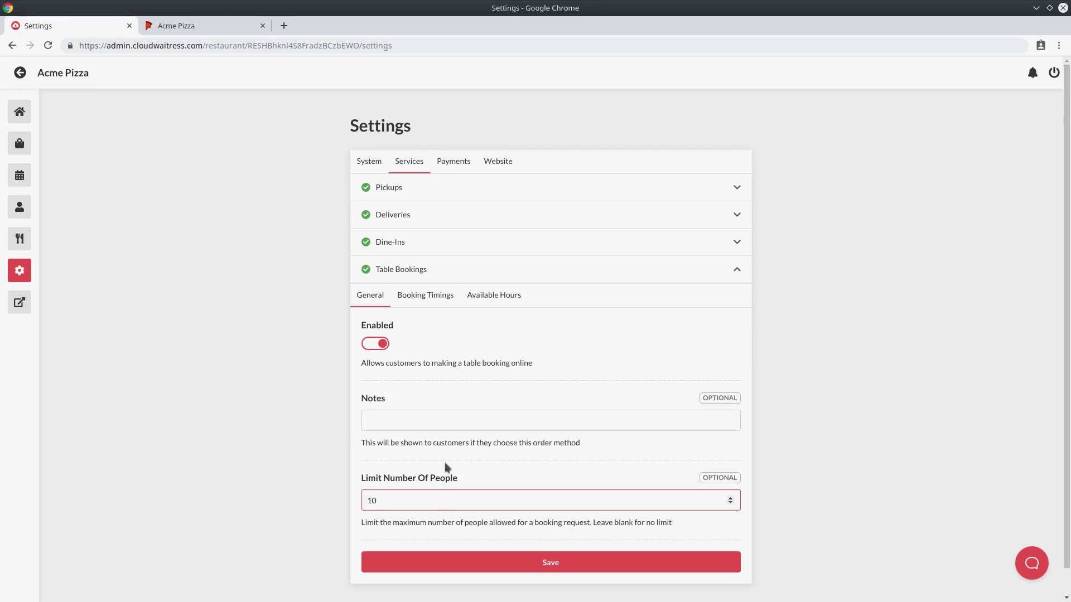
click(423, 304)
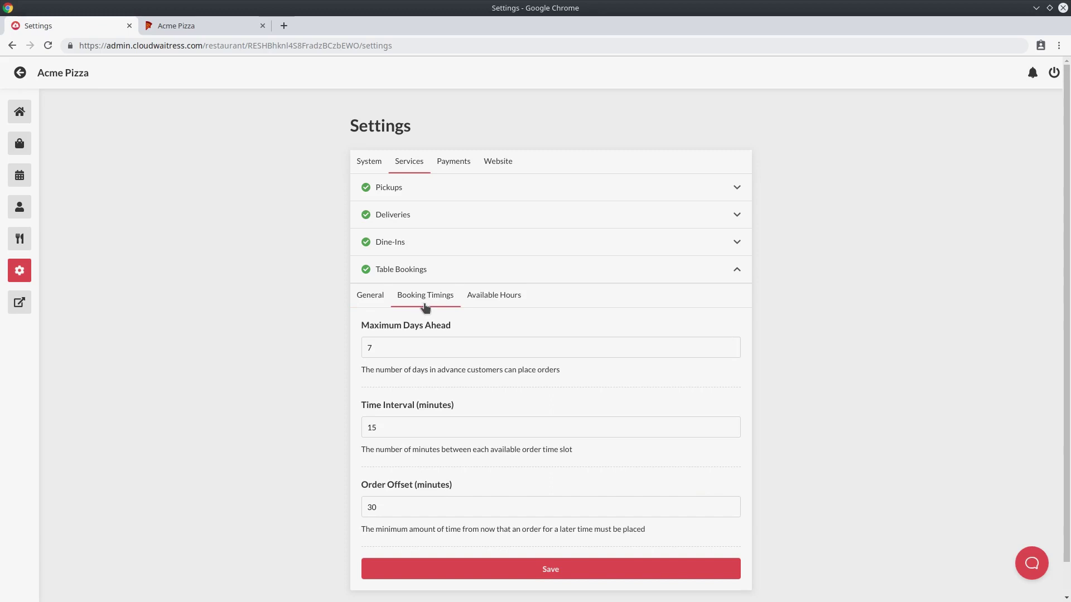